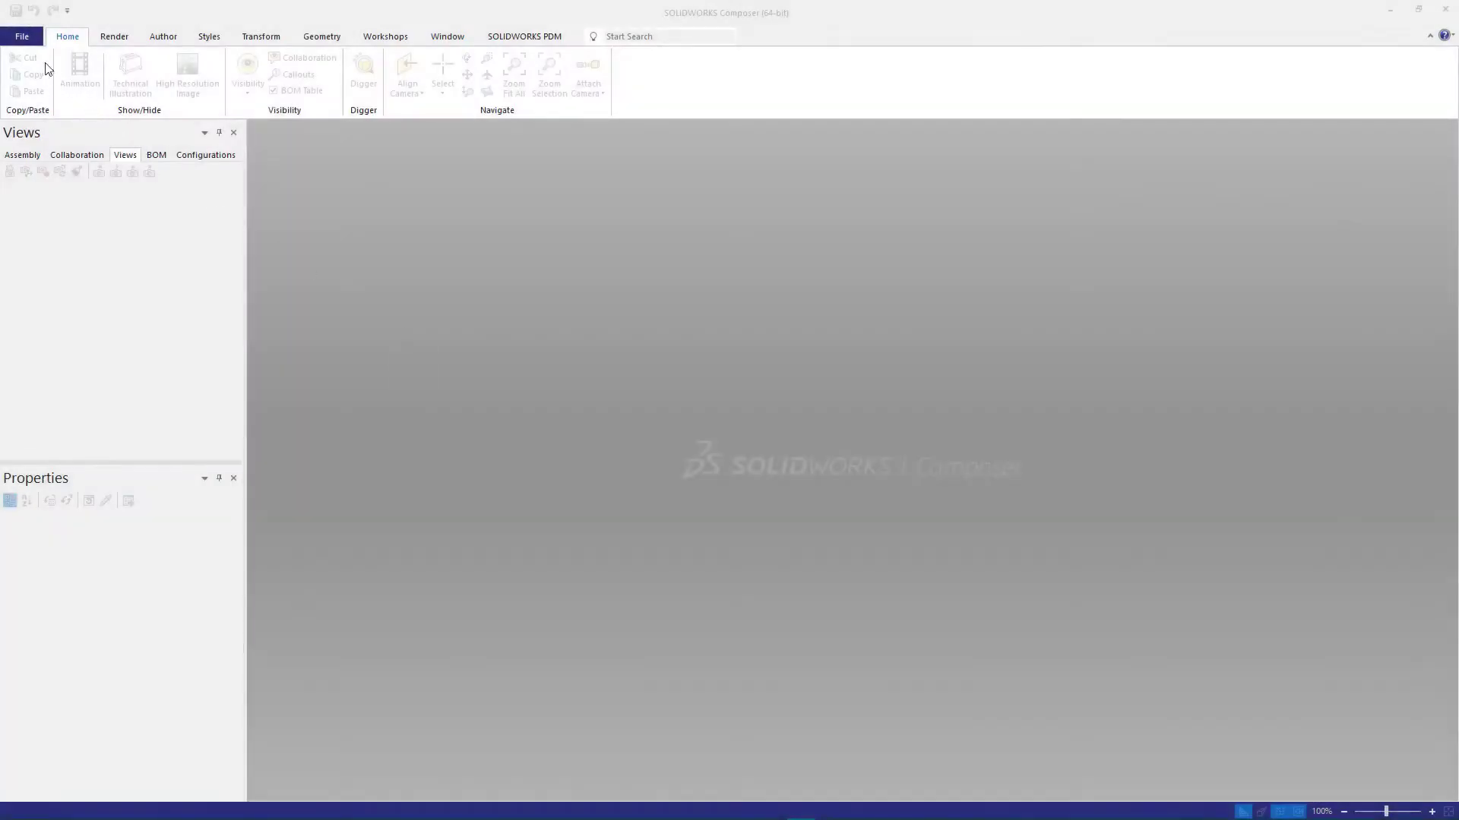
# - Choose the assembly 02856.SLDASM for opening and set its import profile to SOLIDWORKS(default)
pyautogui.click(22, 38)
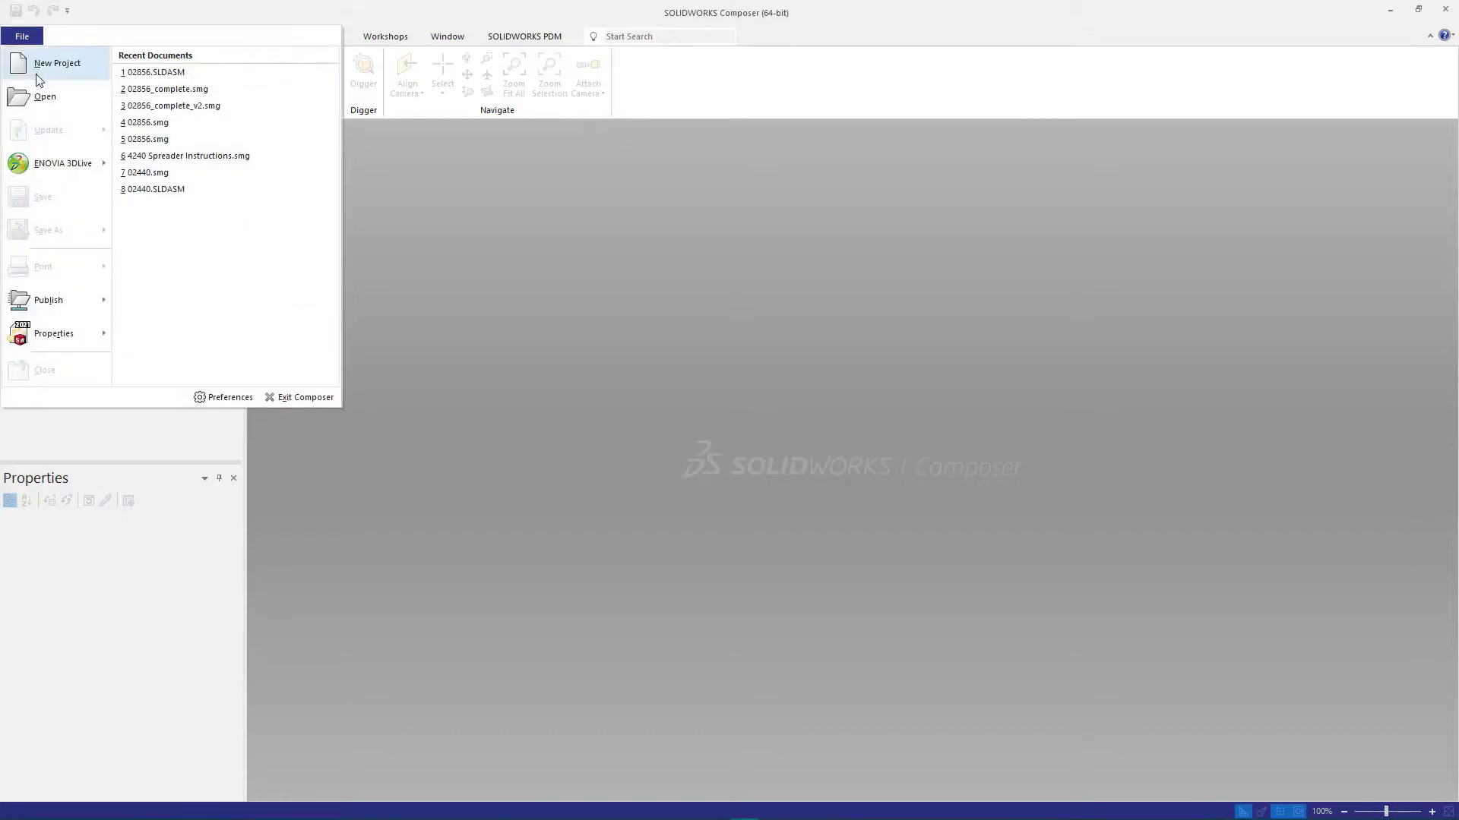
pyautogui.click(35, 69)
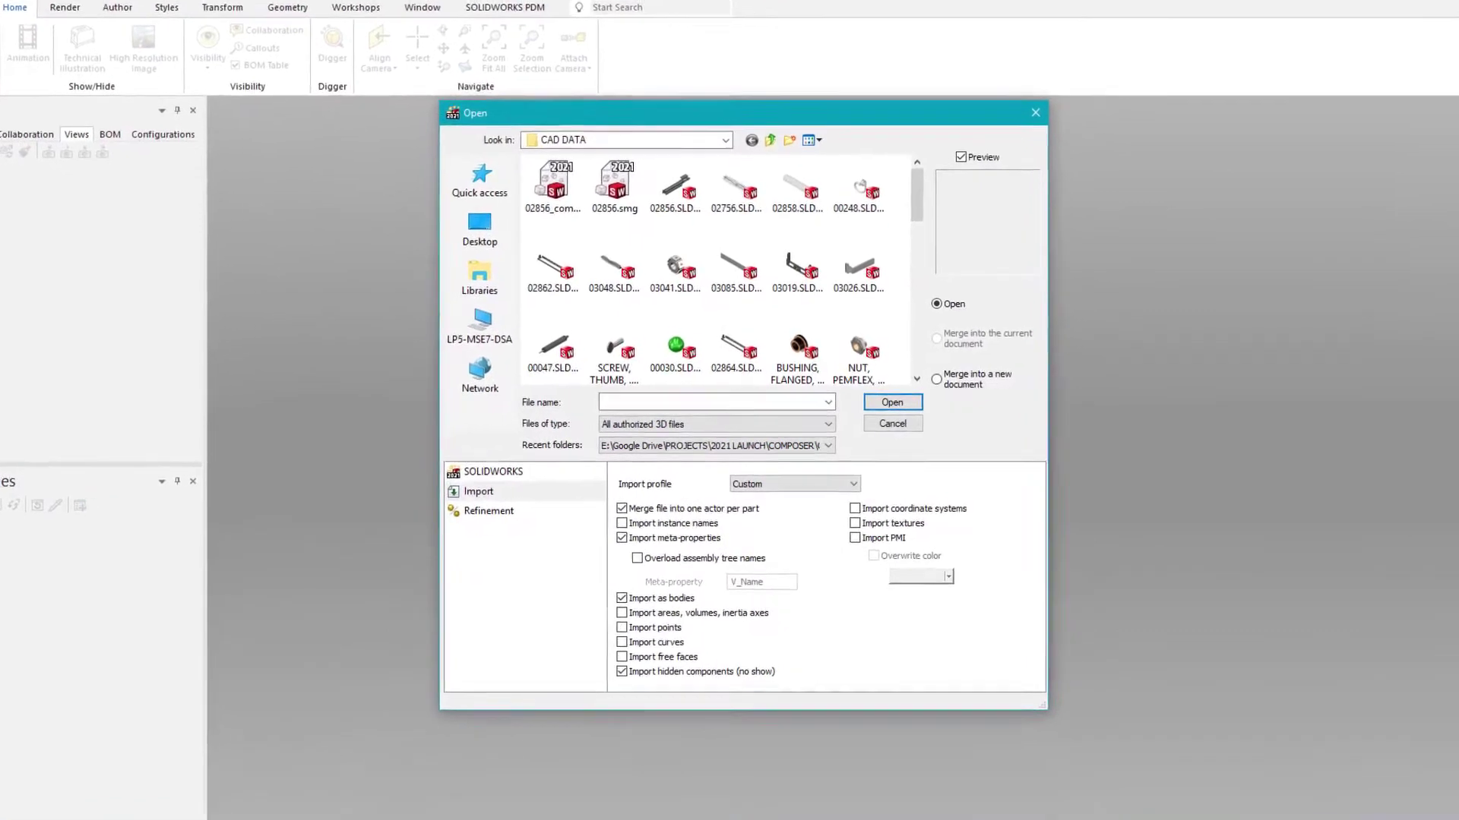
pyautogui.click(675, 187)
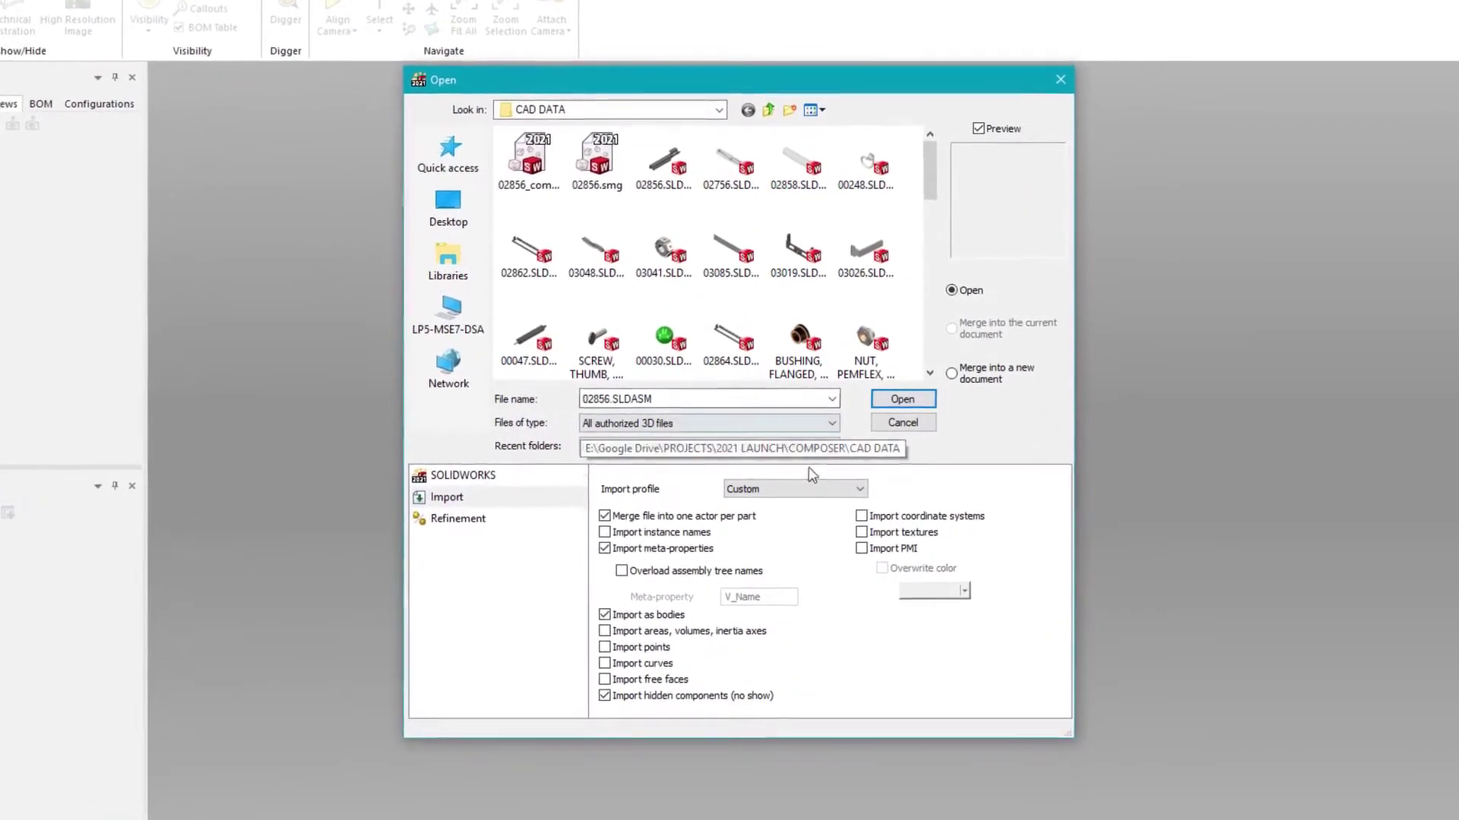
pyautogui.click(819, 482)
pyautogui.click(817, 554)
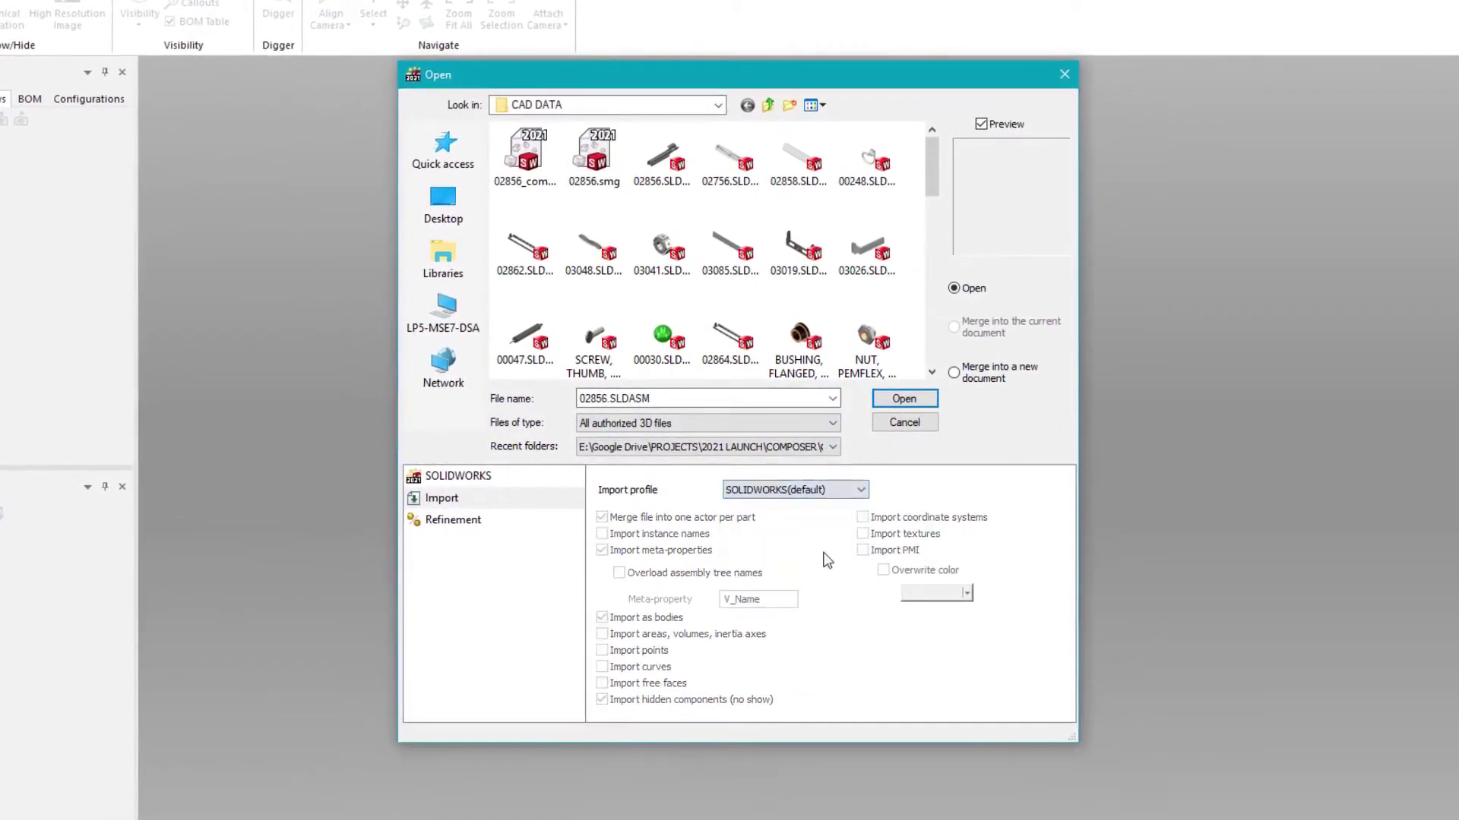
# - Open the assembly with the configurations 0.2 IN engagement, BRUSH, COIL, BRUSH, HUB AND BRISTLE and BRUSH, RUBBER 3D PRINT
pyautogui.click(479, 479)
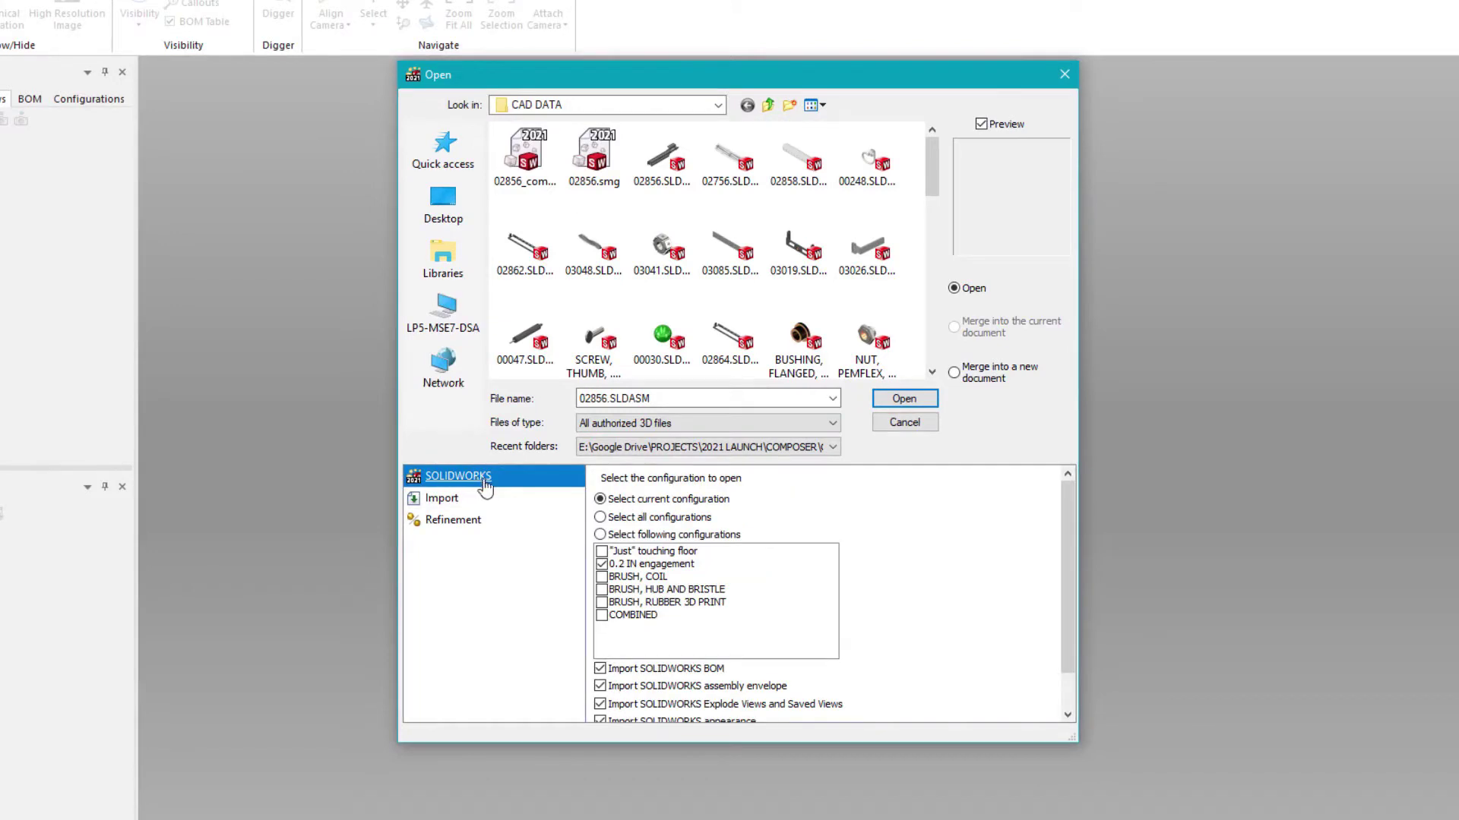
pyautogui.click(600, 535)
pyautogui.click(602, 577)
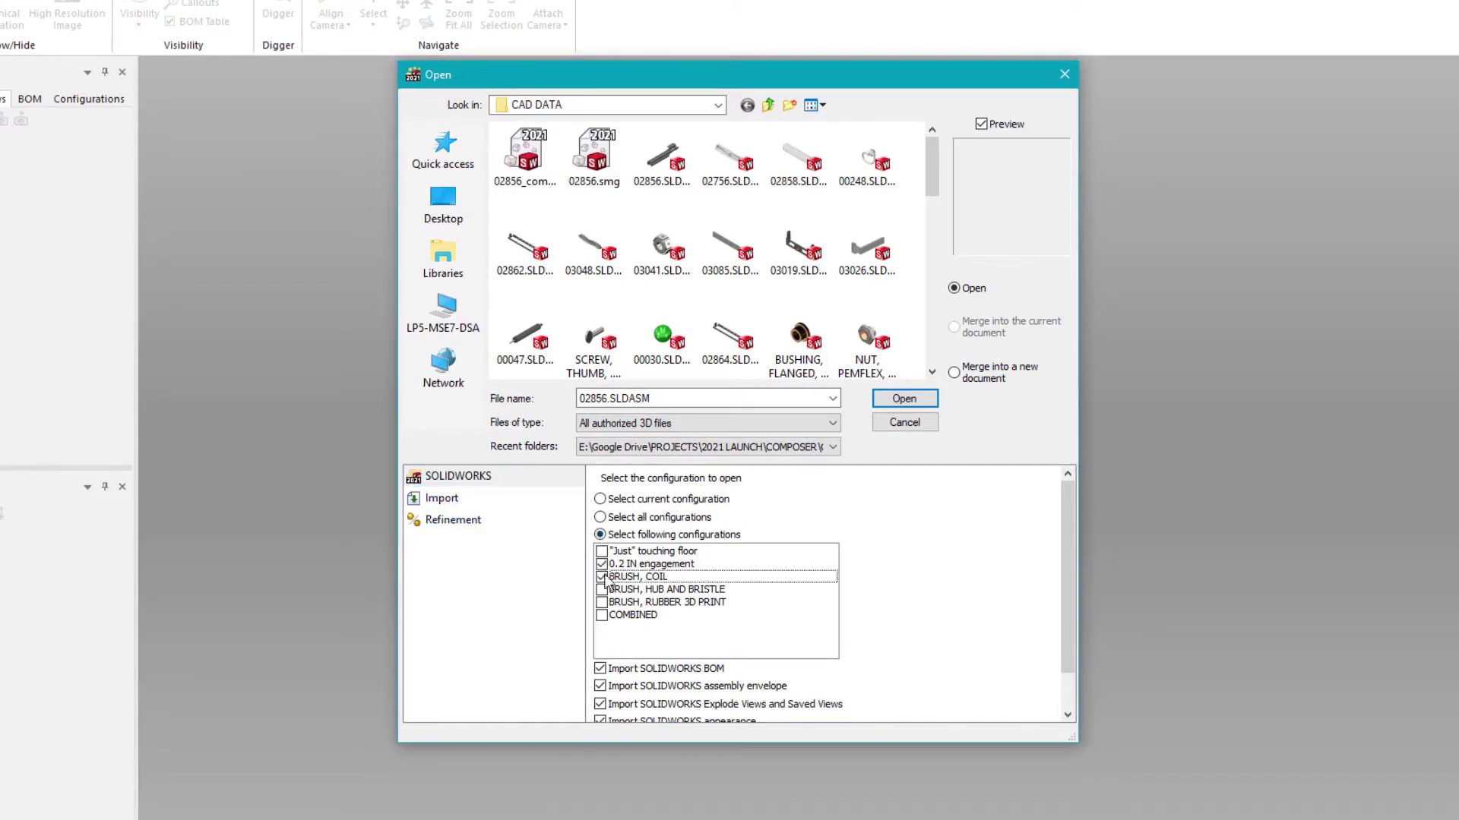
pyautogui.click(603, 590)
pyautogui.click(602, 602)
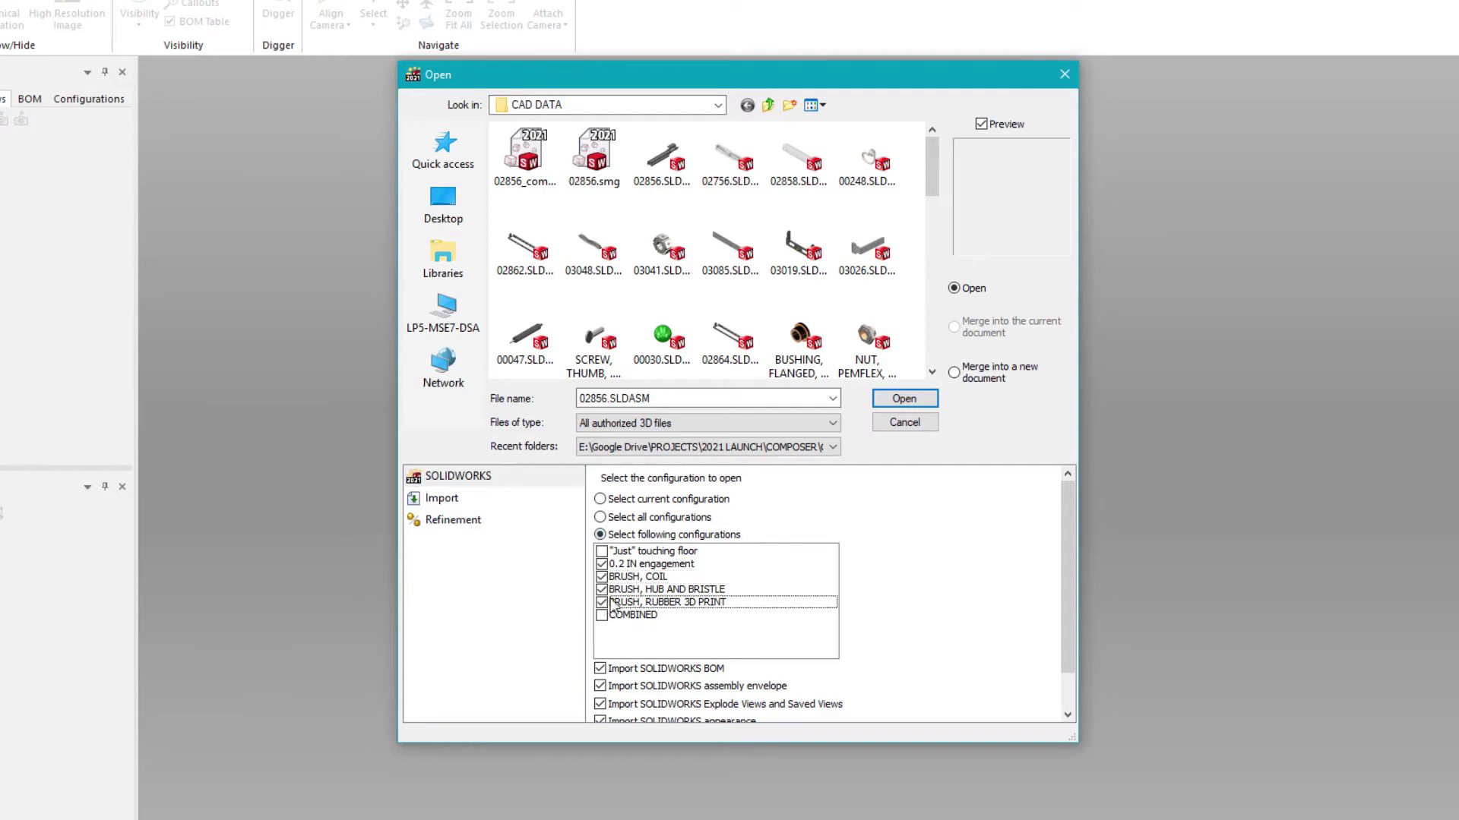
pyautogui.click(912, 403)
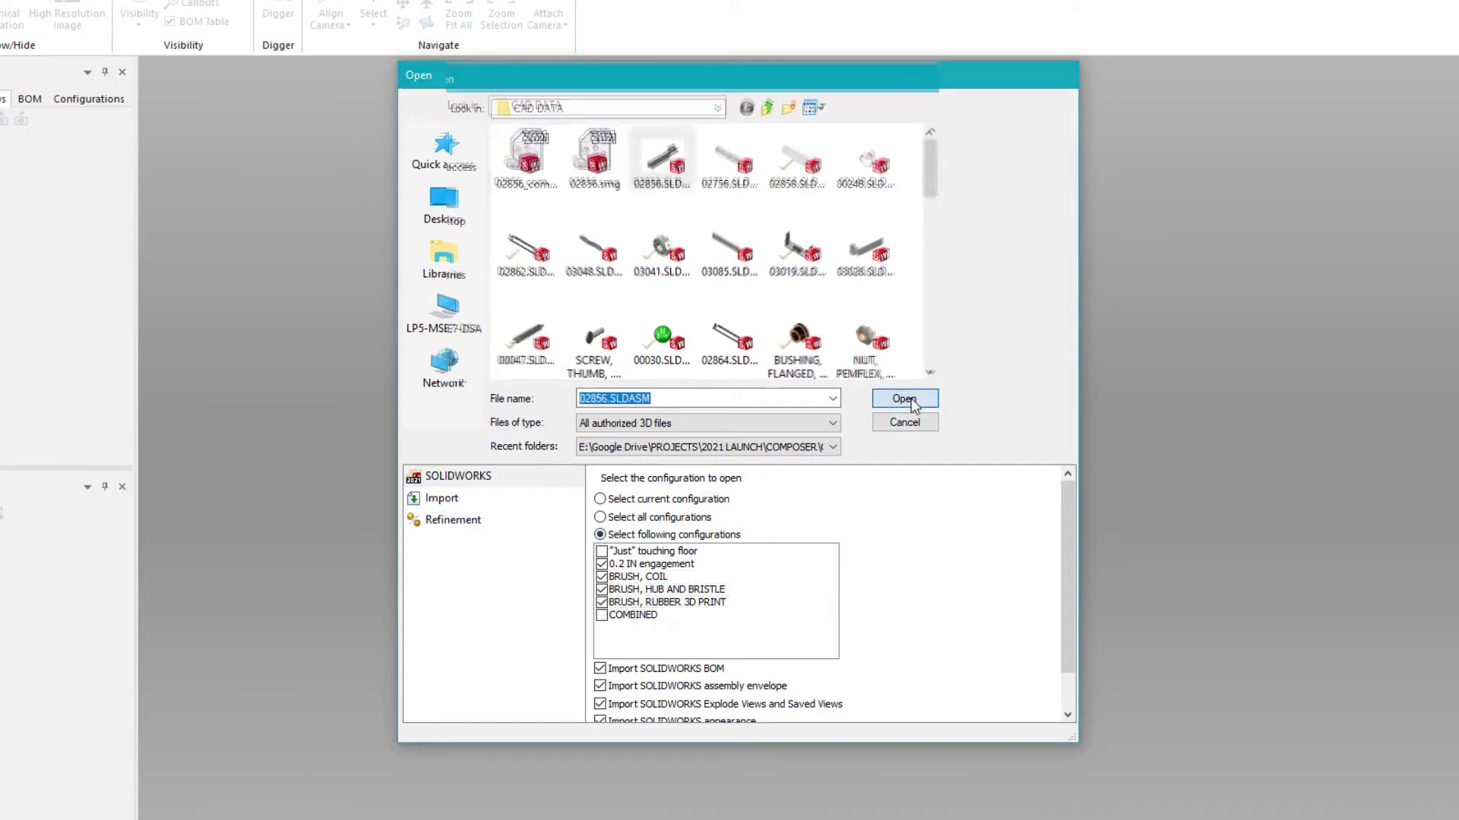
# - Set the render mode to Flat Technical and capture the model's current display as a new view
pyautogui.scroll(5, 910, 398)
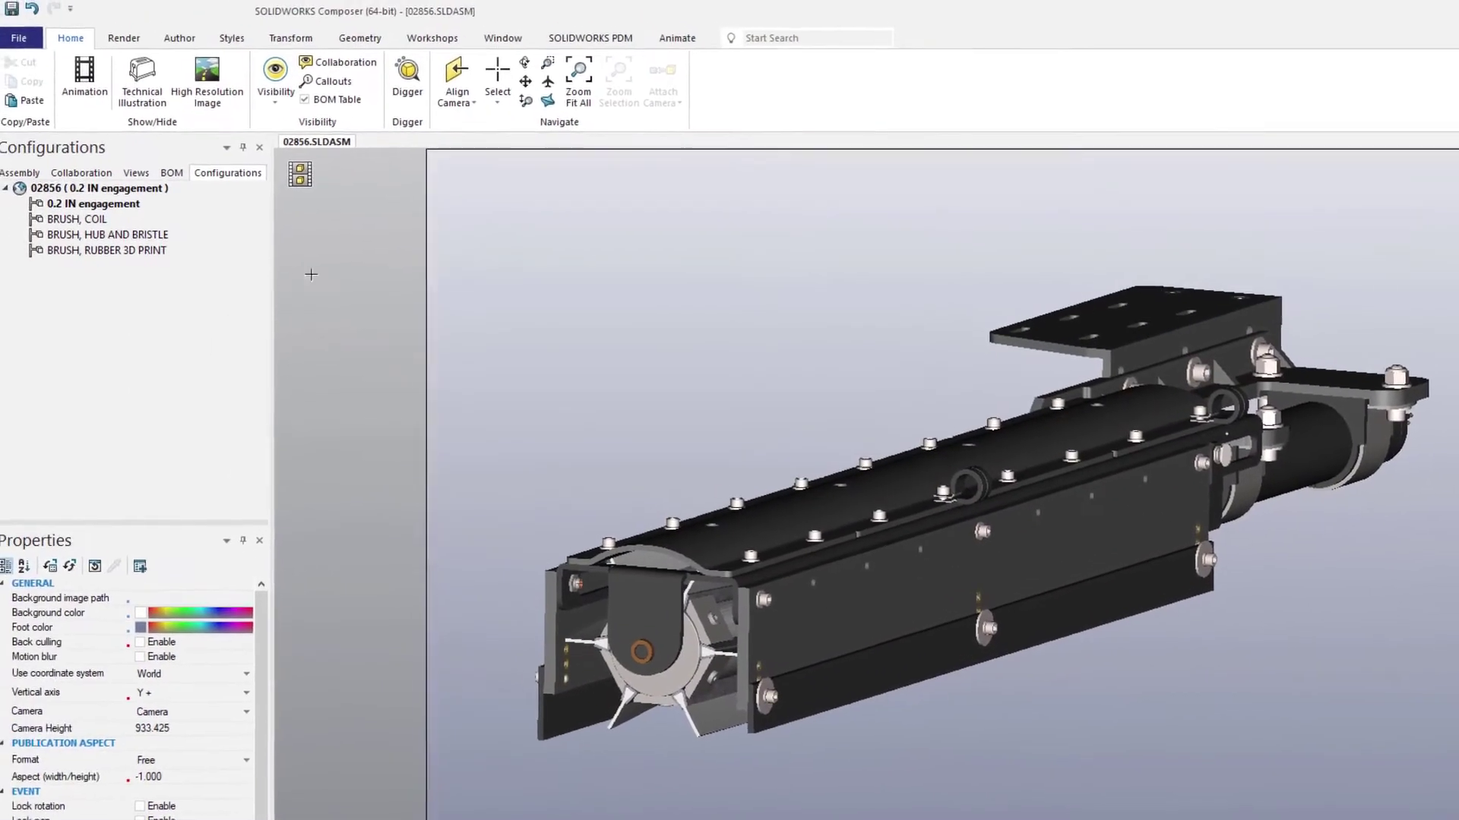
pyautogui.click(105, 156)
pyautogui.click(129, 41)
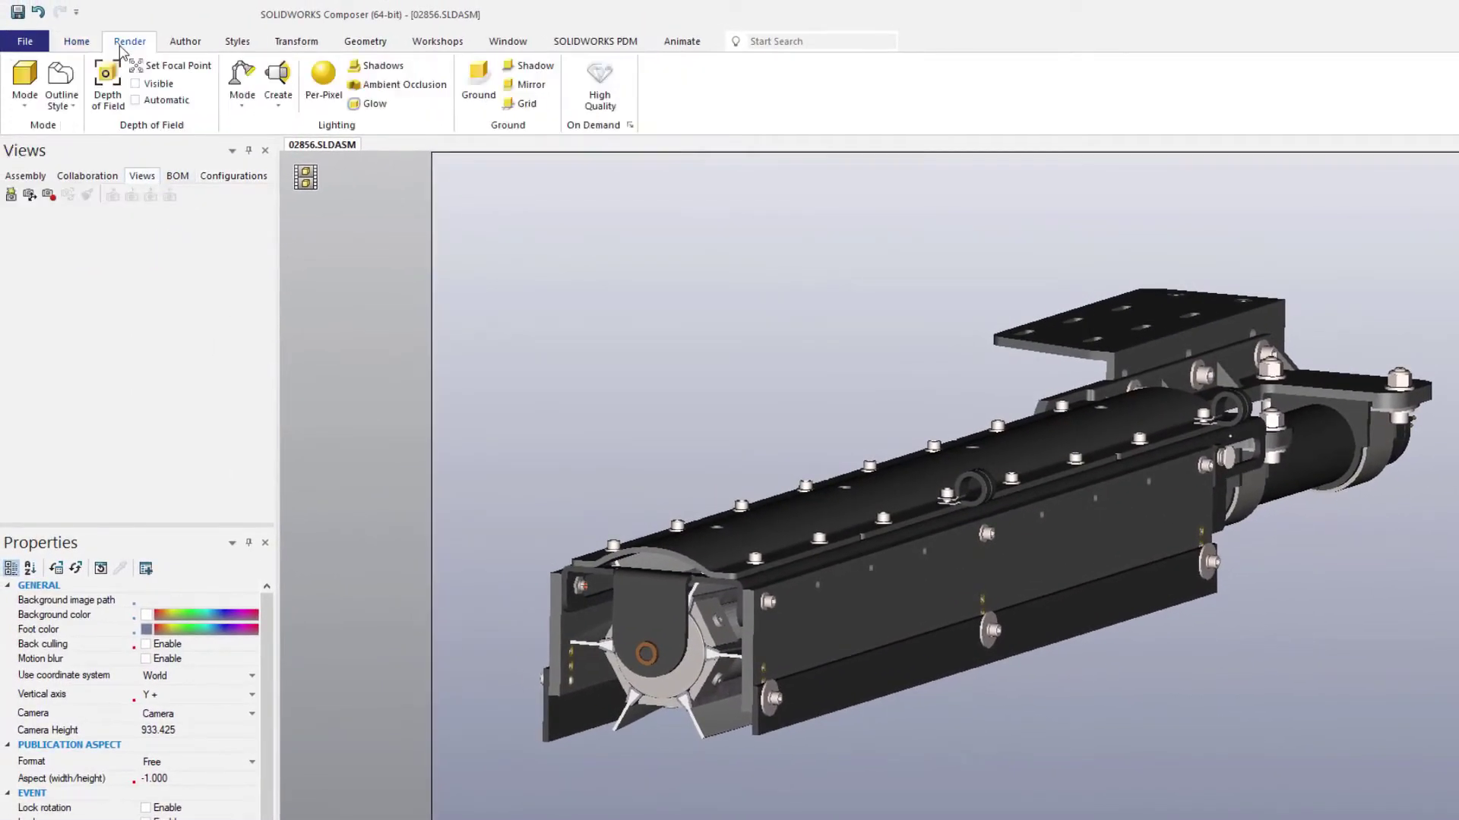
pyautogui.click(24, 80)
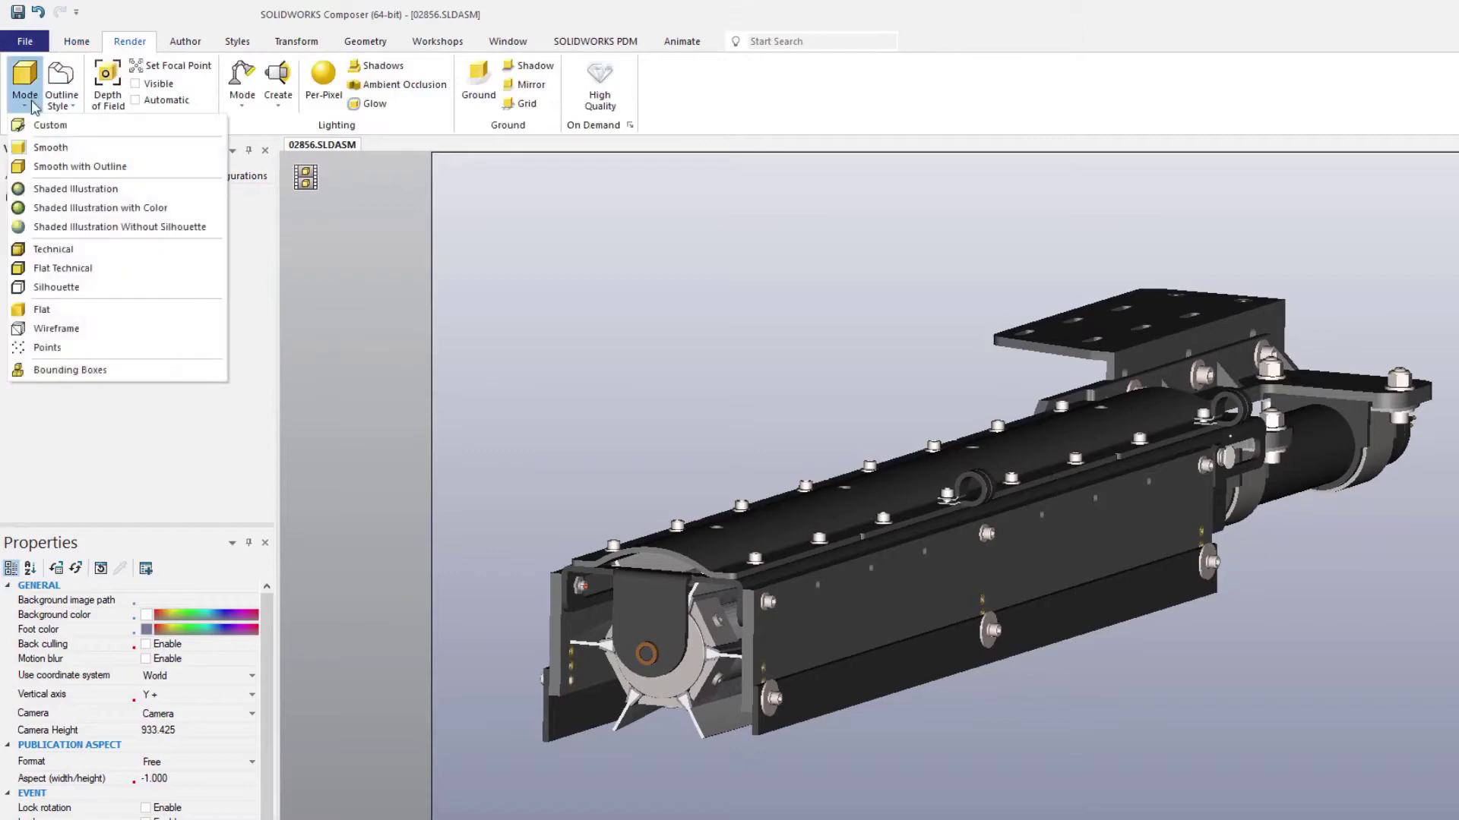
pyautogui.click(78, 271)
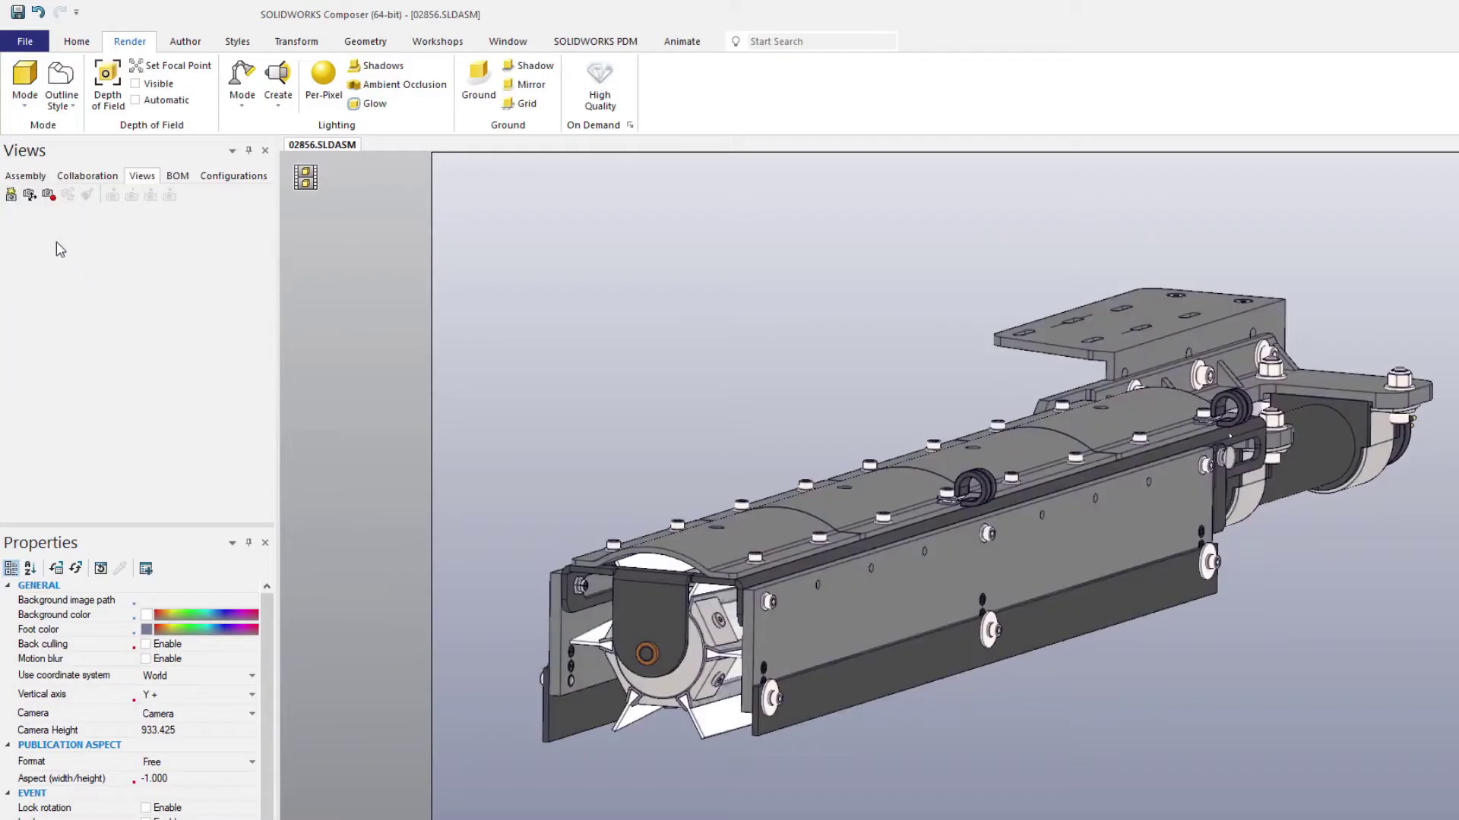
pyautogui.click(11, 195)
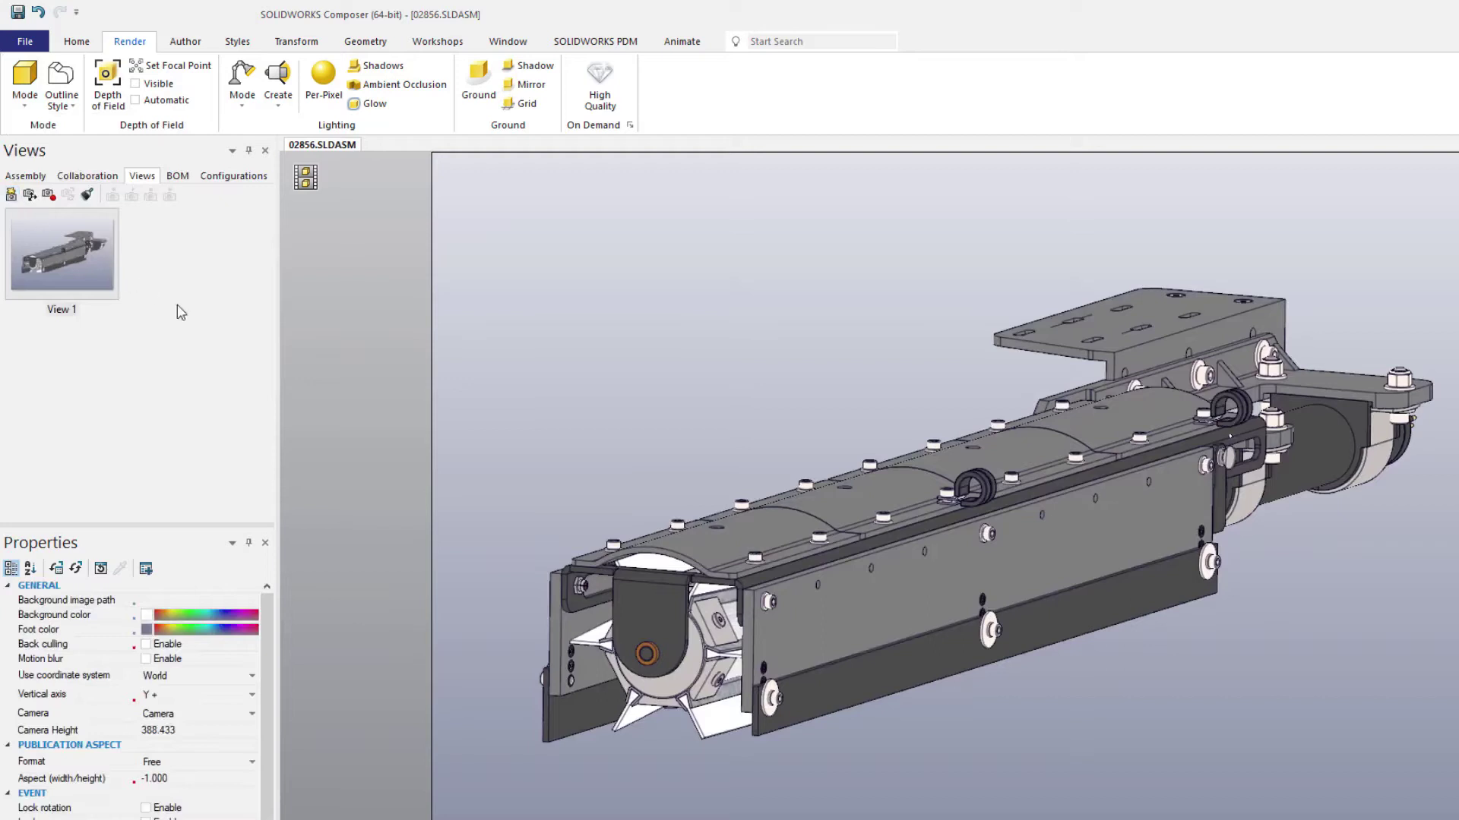
# - Select the long front side plate and the strip along its lower edge, and open the document properties
pyautogui.click(831, 643)
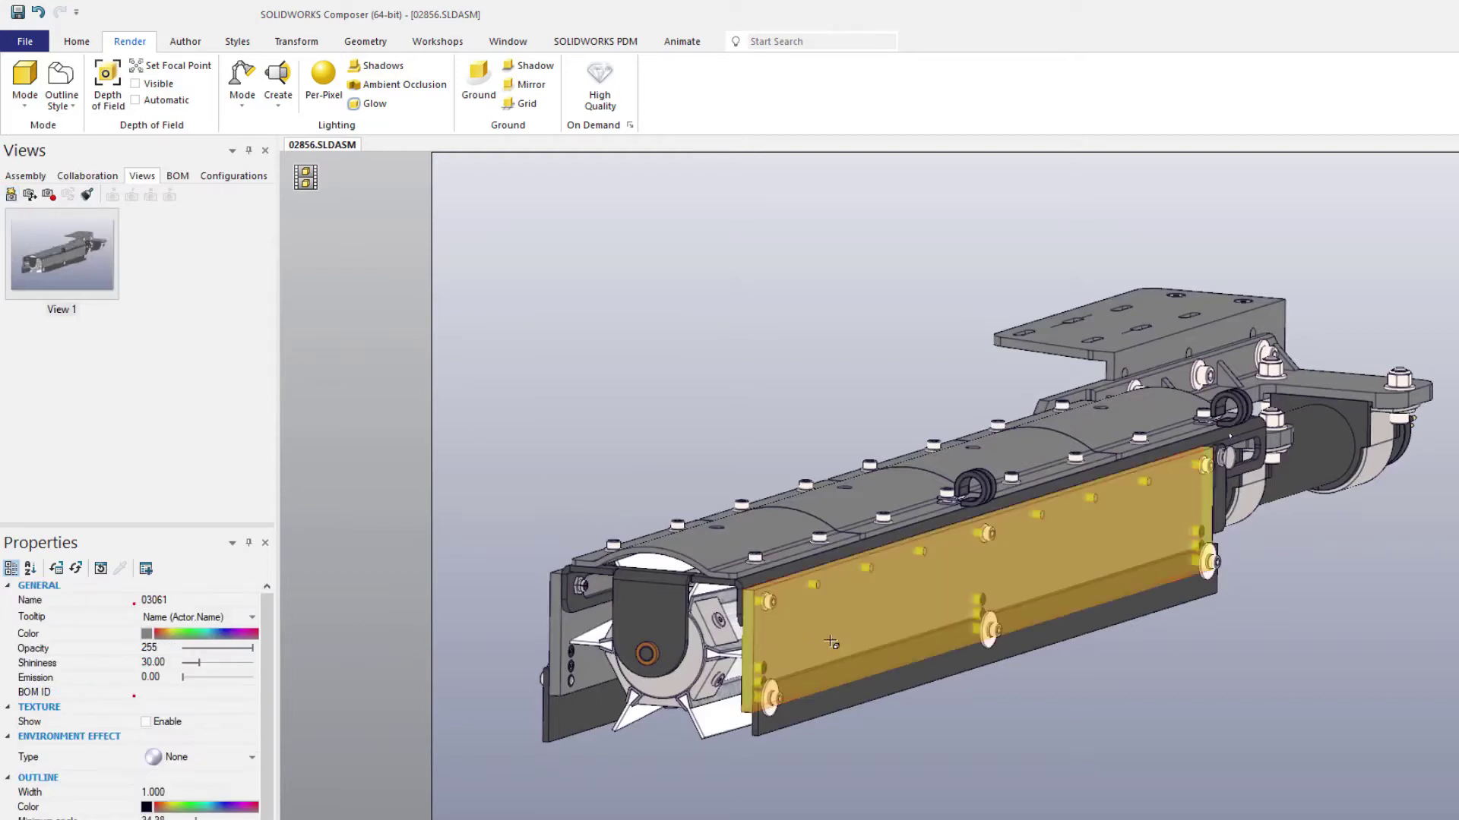
pyautogui.keyDown('ctrl'); pyautogui.click(878, 689); pyautogui.keyUp('ctrl')
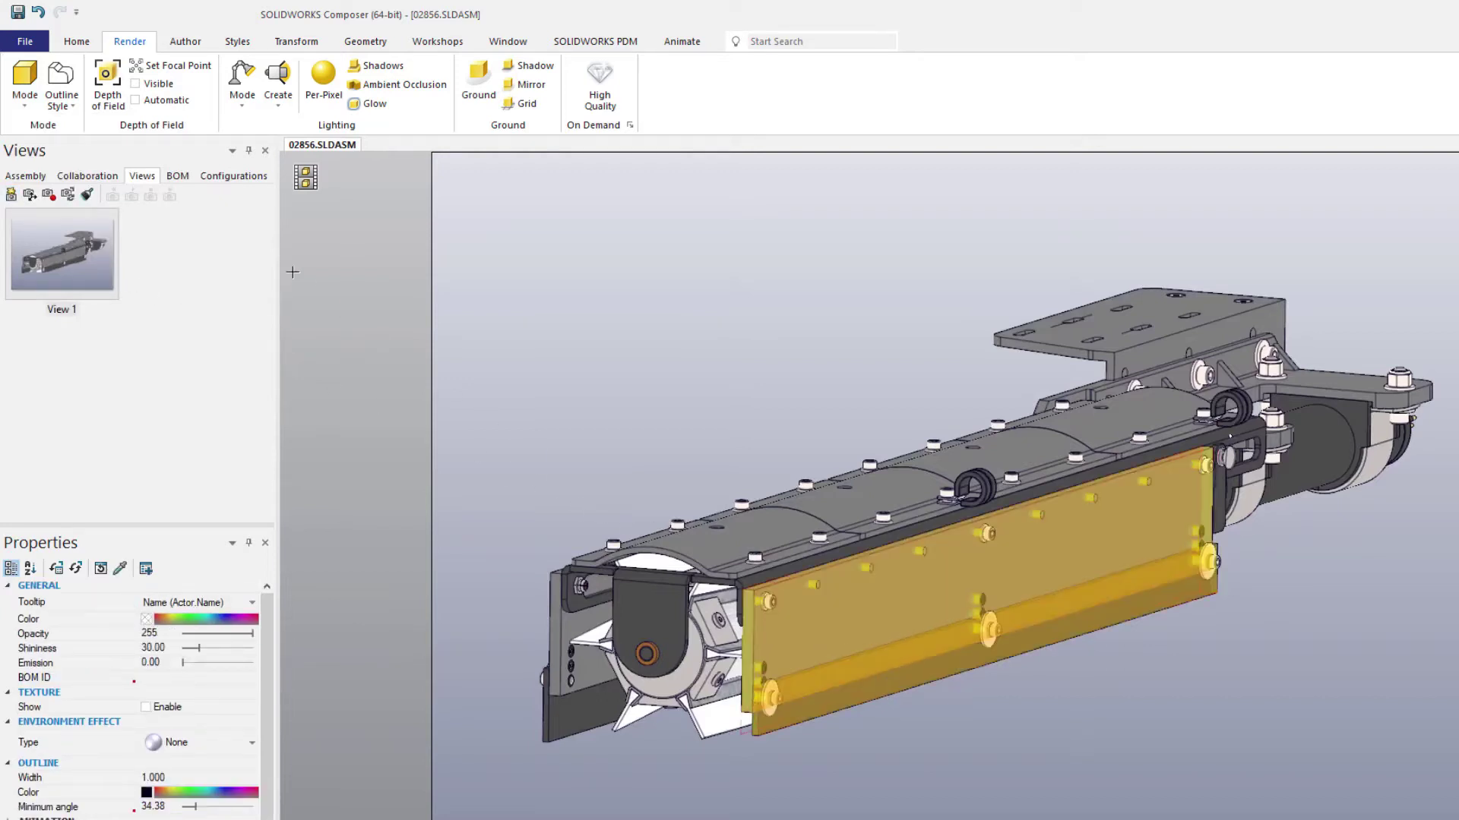
pyautogui.click(25, 40)
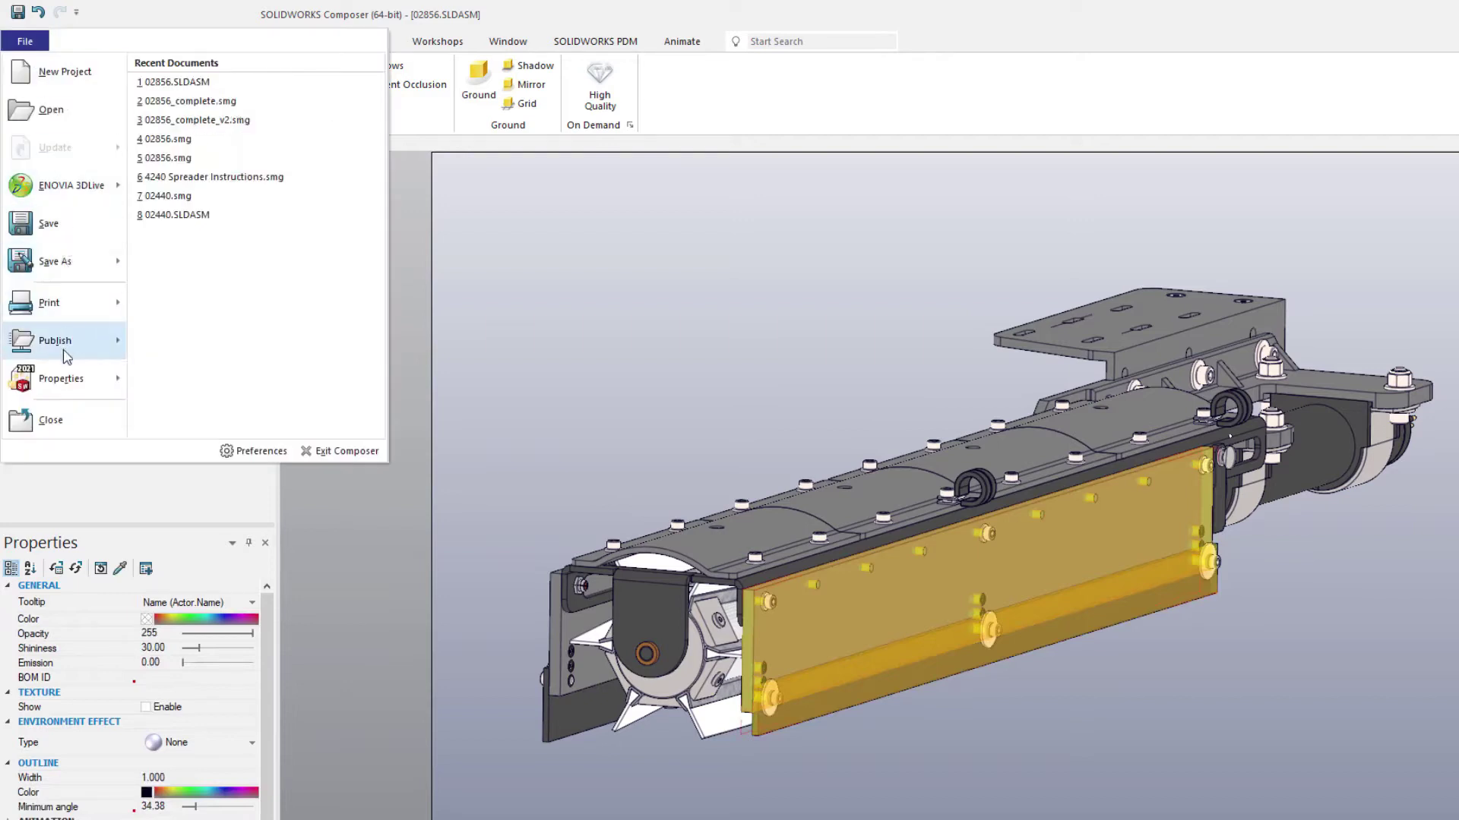
pyautogui.moveTo(68, 383)
pyautogui.click(215, 108)
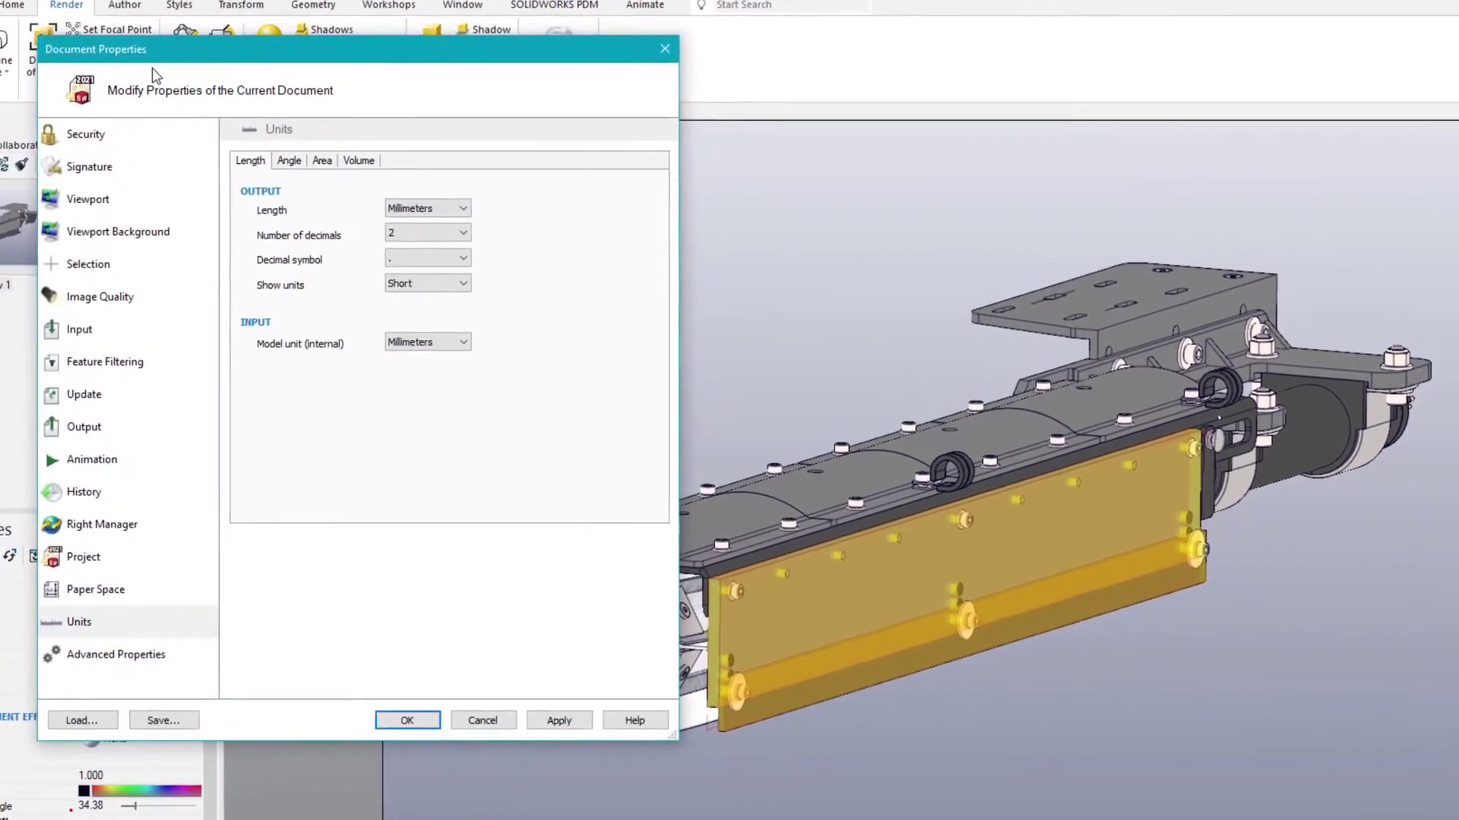
# - Show hidden edges for selection and highlight, set the selection color intensity to high, and apply the changes
pyautogui.click(96, 267)
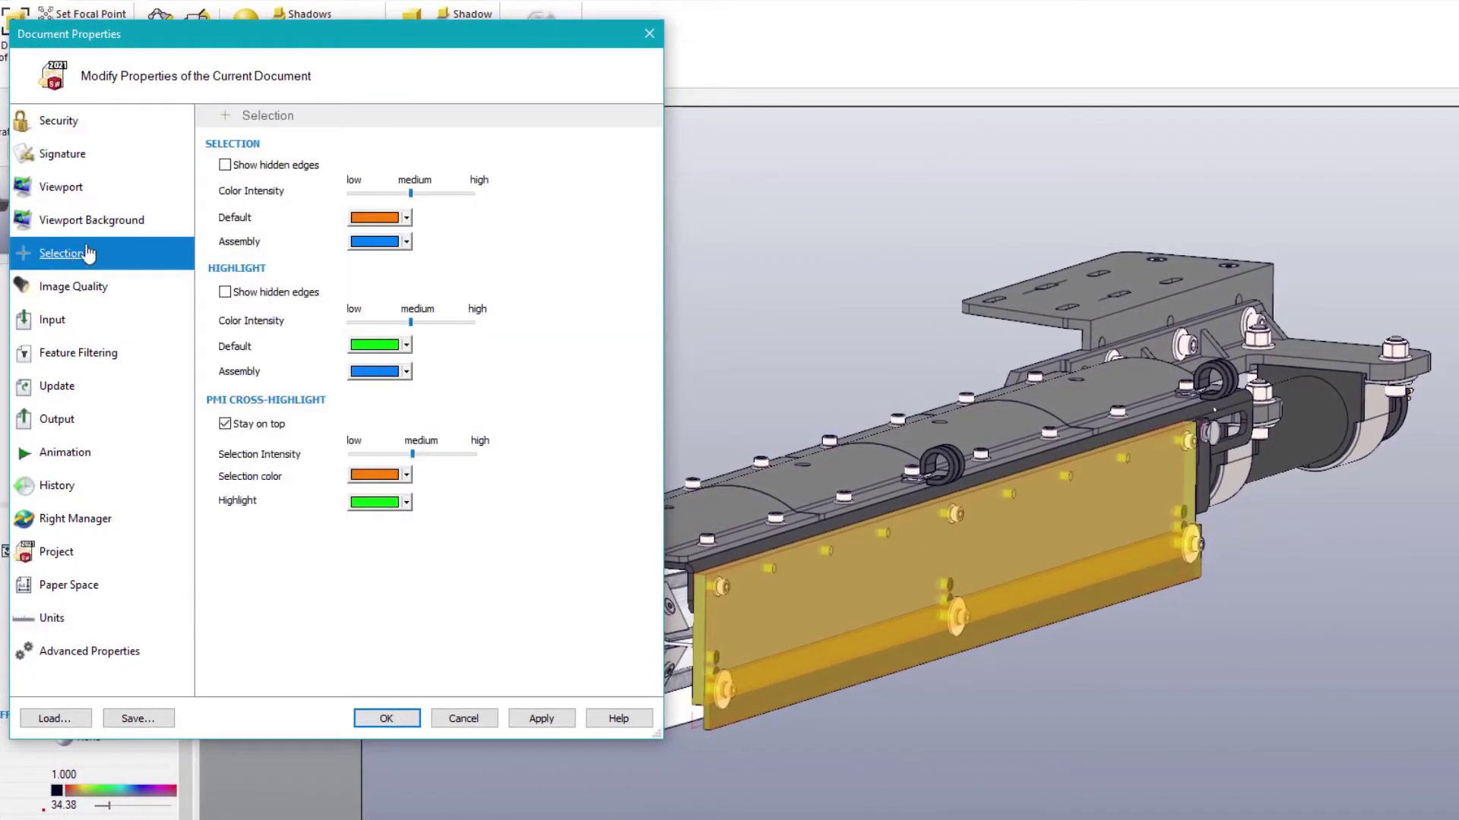
pyautogui.click(225, 165)
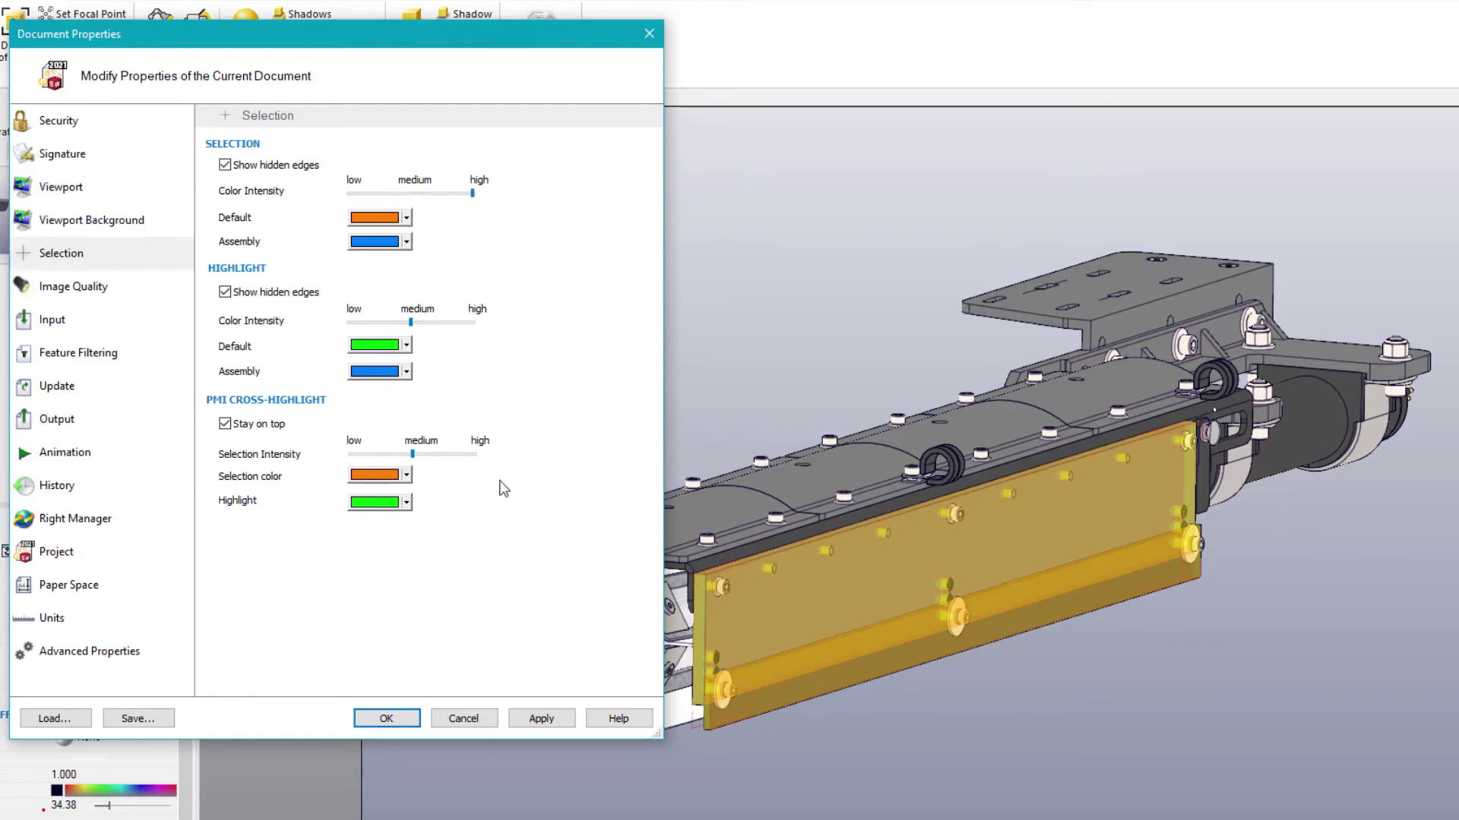
pyautogui.click(541, 718)
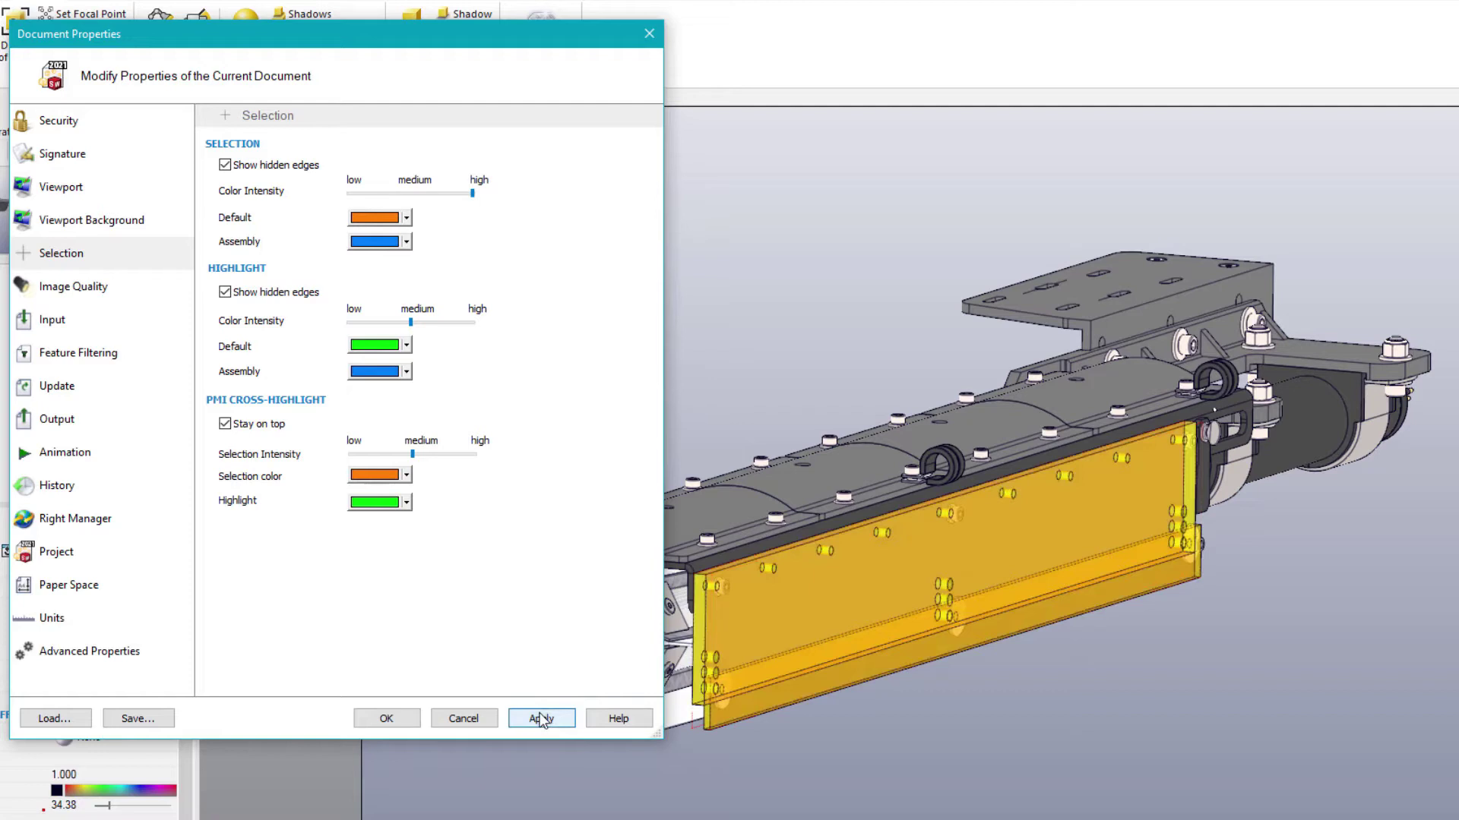
# - Change the default selection color to red (255, 0, 0) and apply it to the document
pyautogui.click(408, 219)
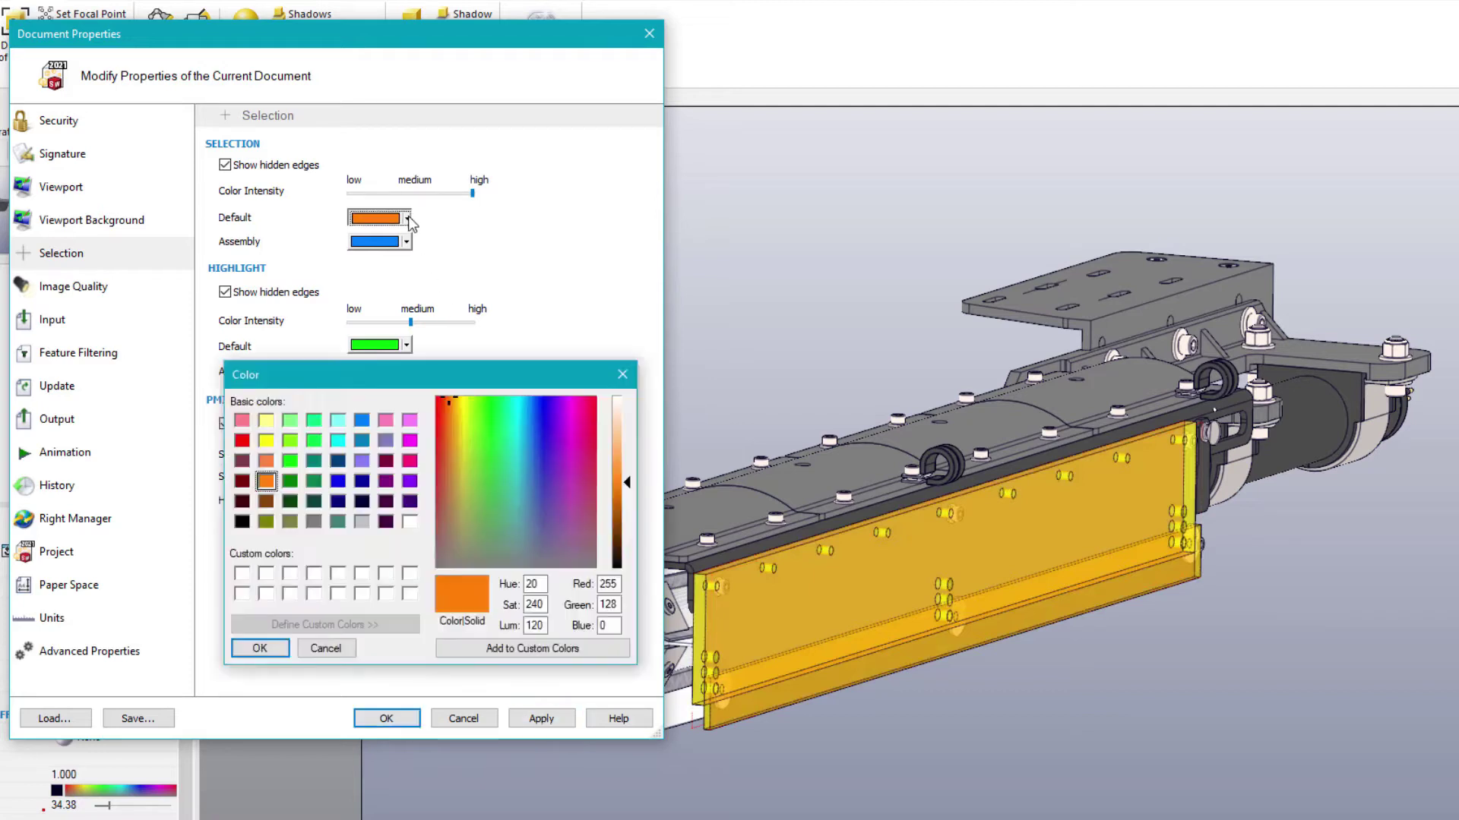
pyautogui.click(242, 441)
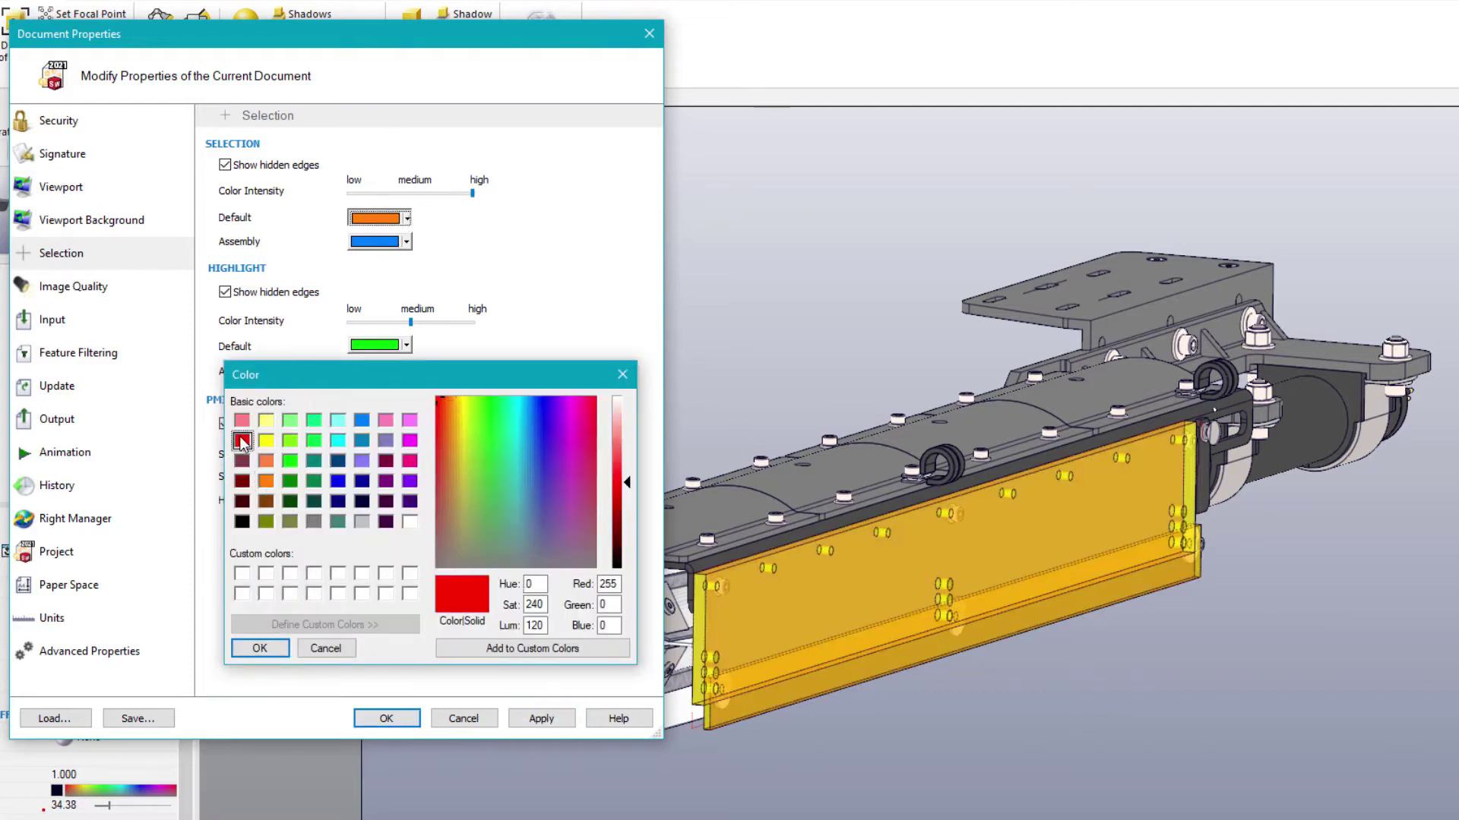
pyautogui.click(259, 648)
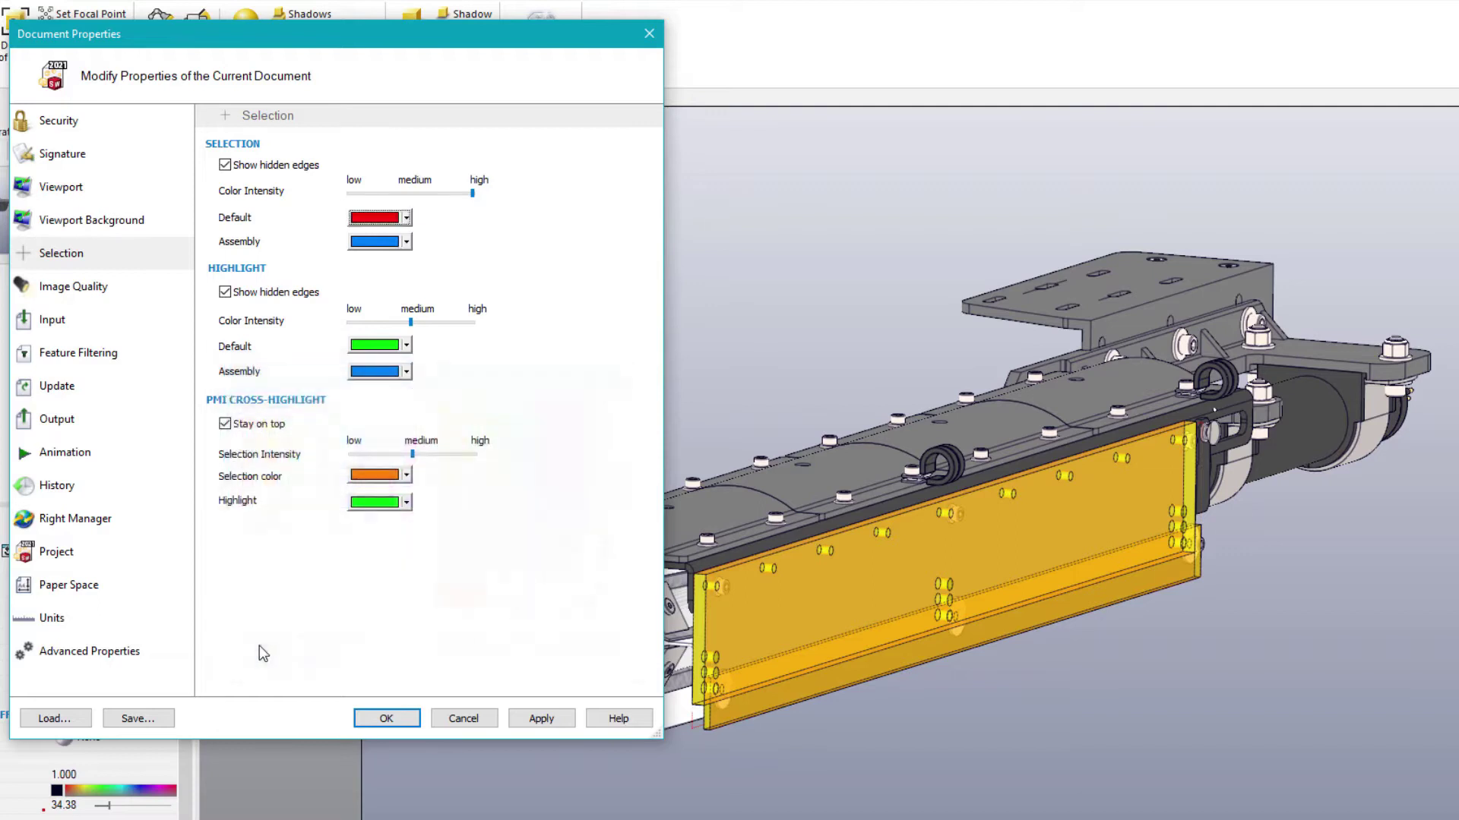
pyautogui.click(533, 721)
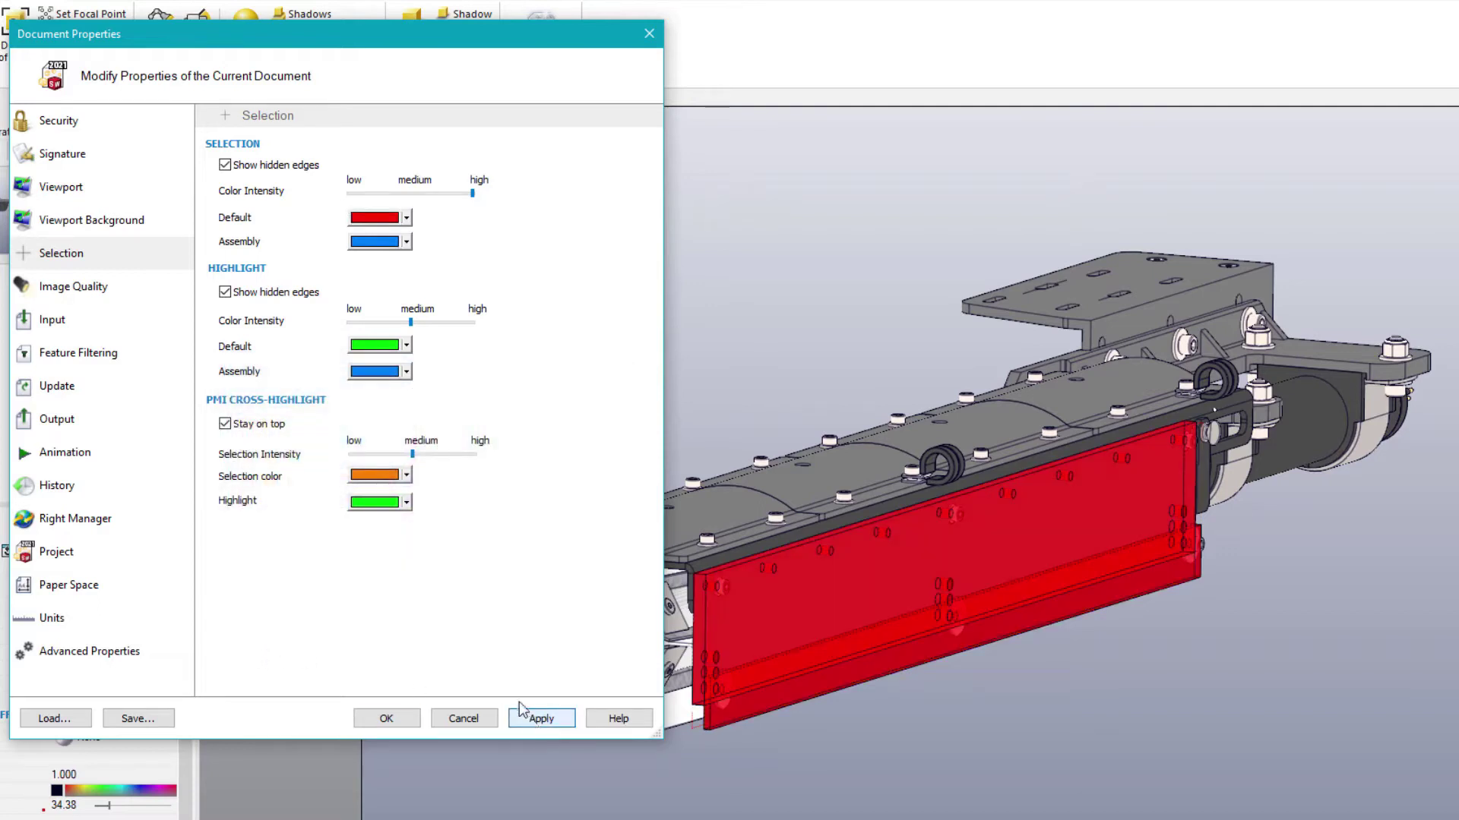
# - Turn off the viewport background gradient and set the paper space format to Custom
pyautogui.click(120, 226)
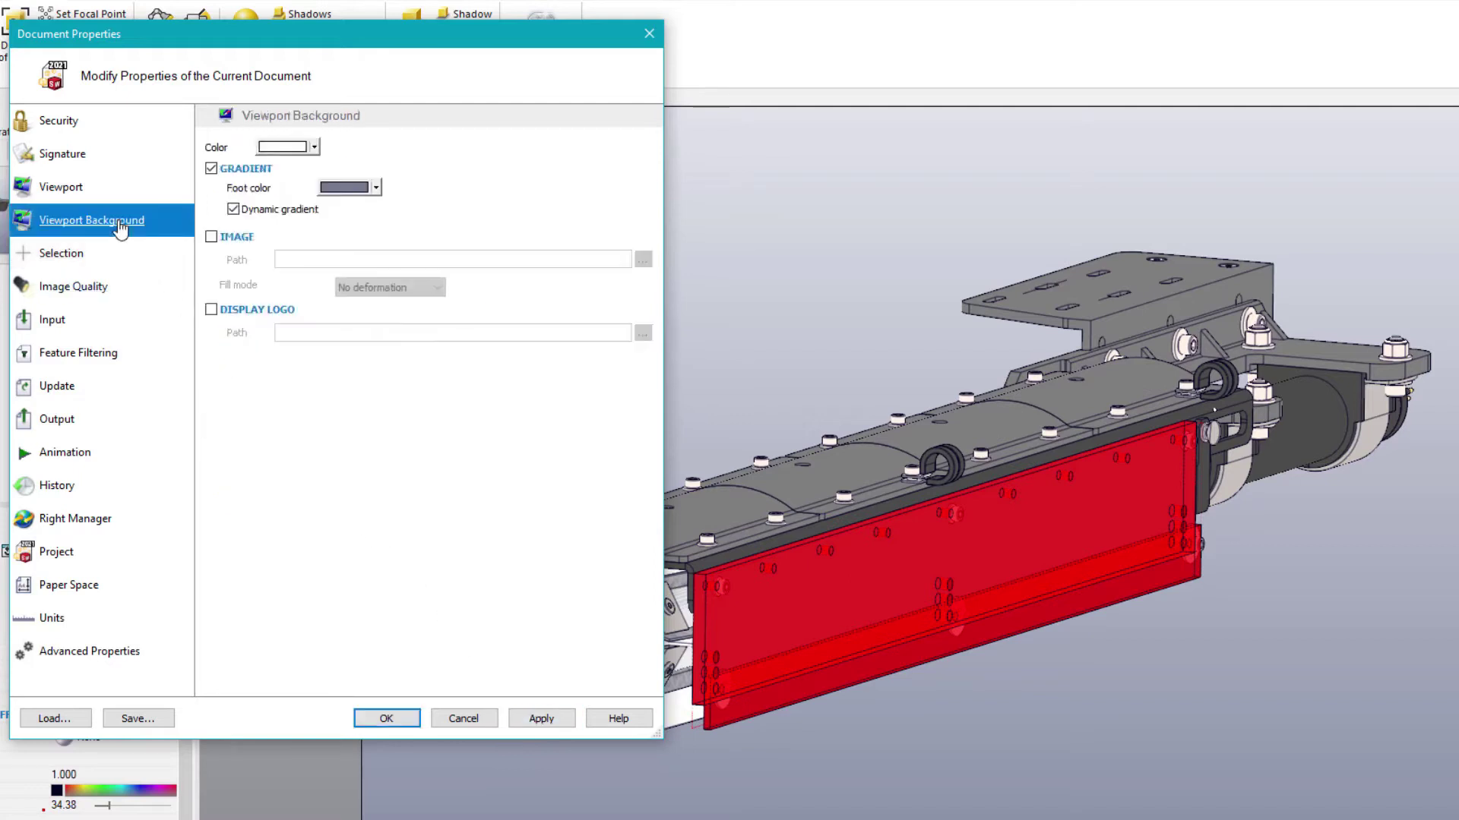
pyautogui.click(212, 168)
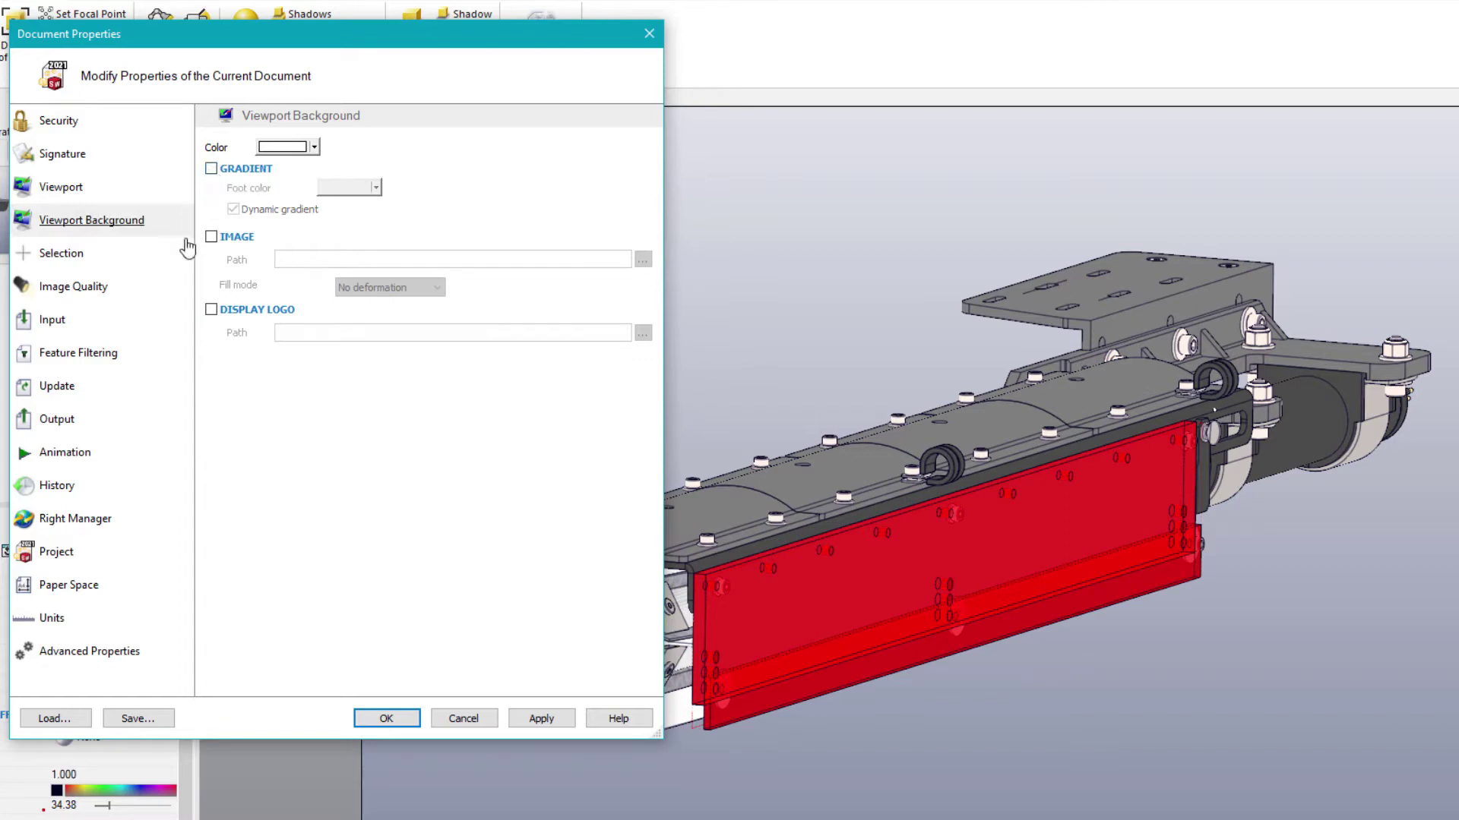
pyautogui.click(75, 593)
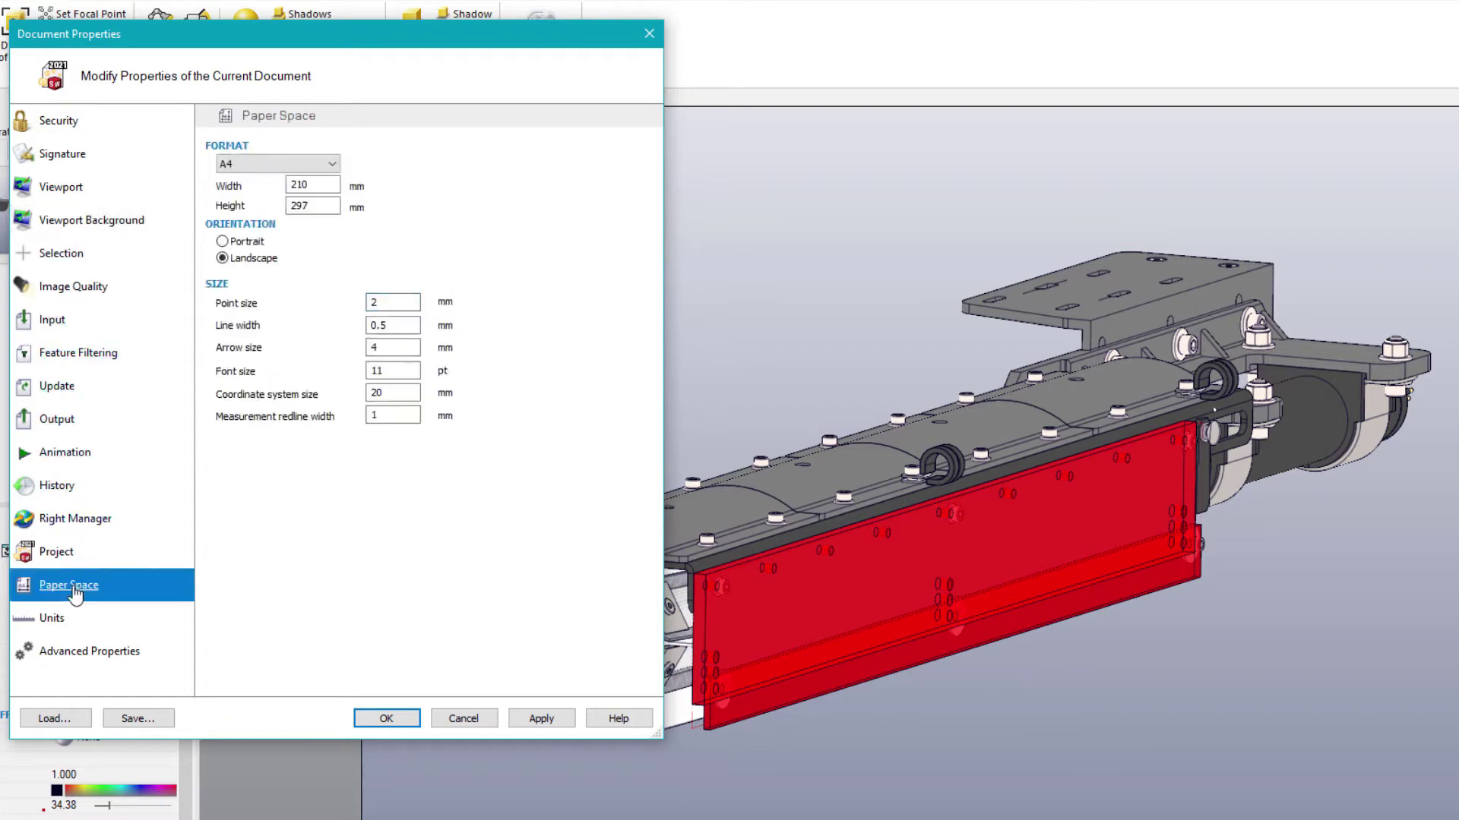
pyautogui.click(268, 172)
pyautogui.click(267, 172)
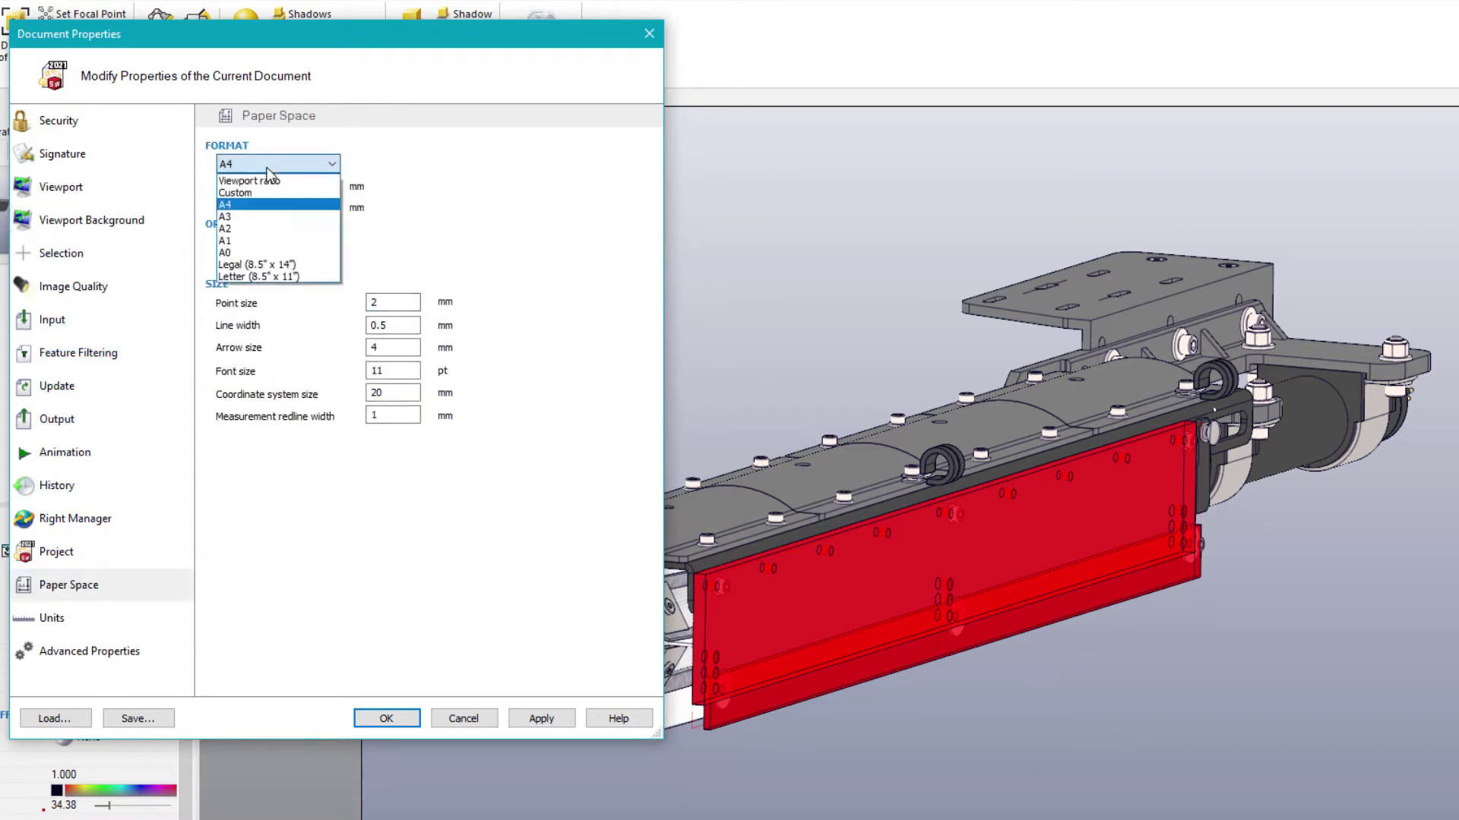
pyautogui.click(265, 197)
pyautogui.doubleClick(303, 207)
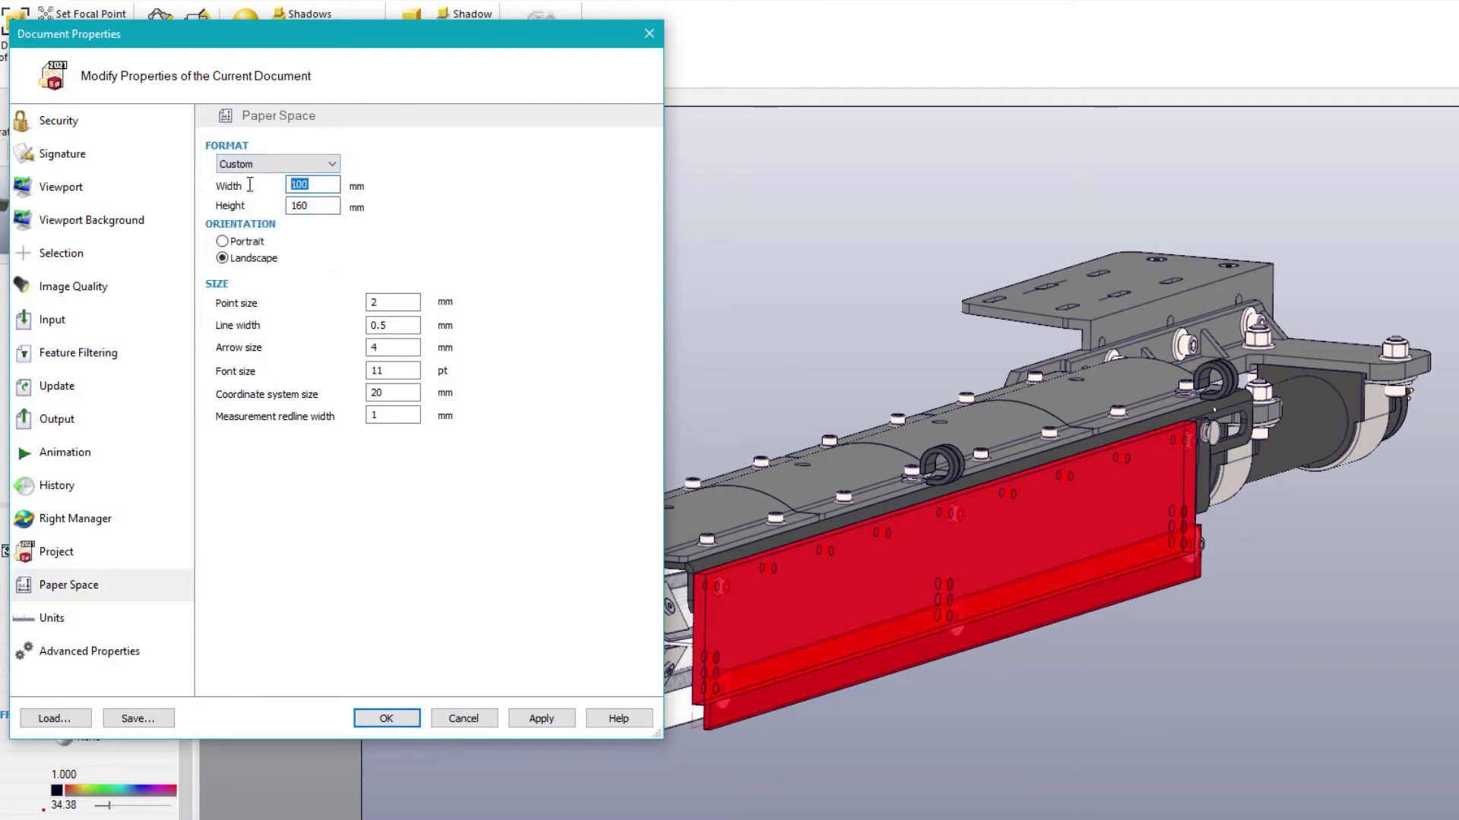
# - Set the document's output length unit to Inches and apply the property changes
pyautogui.click(87, 621)
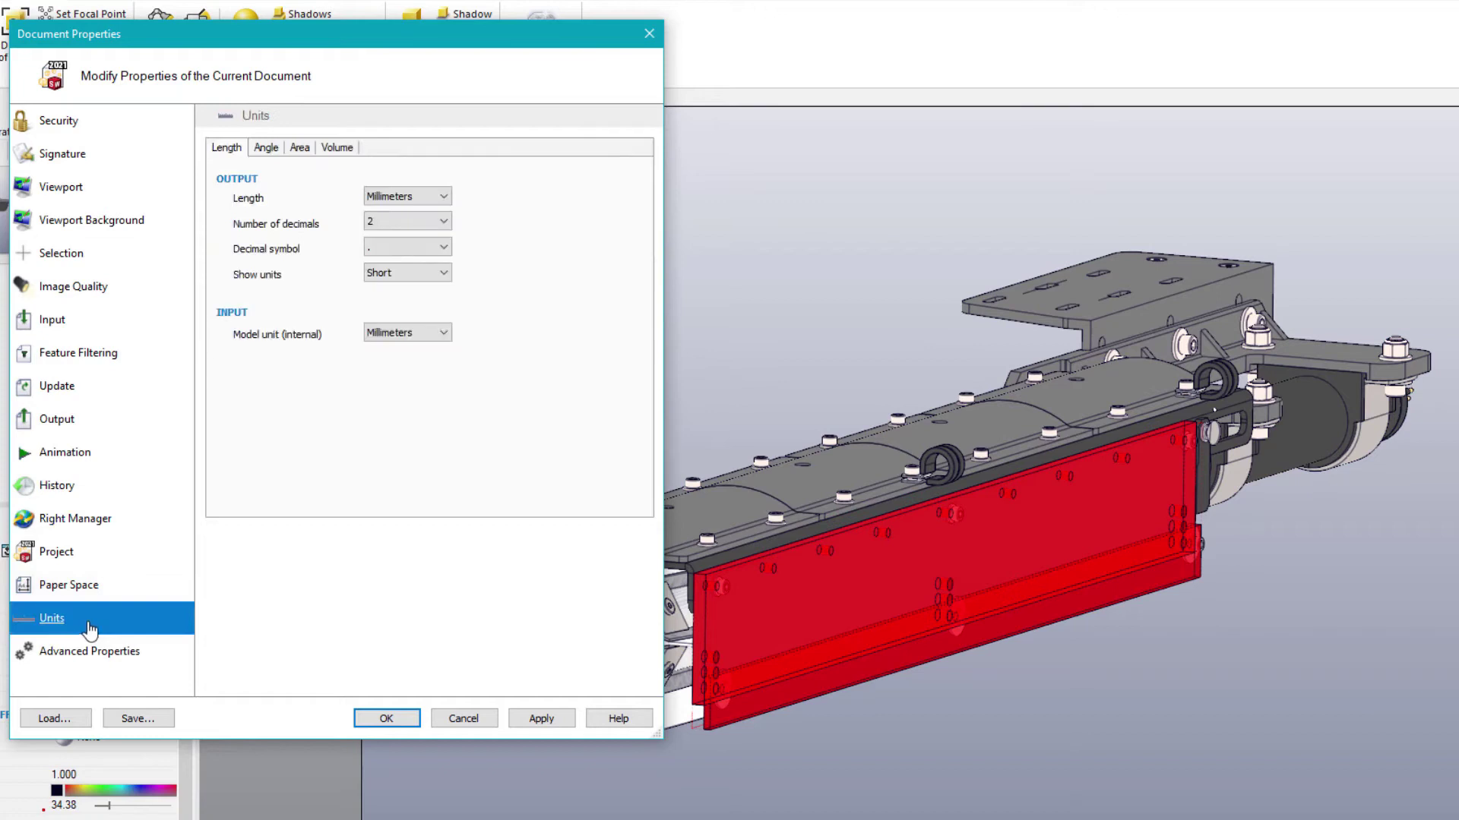
pyautogui.click(406, 196)
pyautogui.click(402, 277)
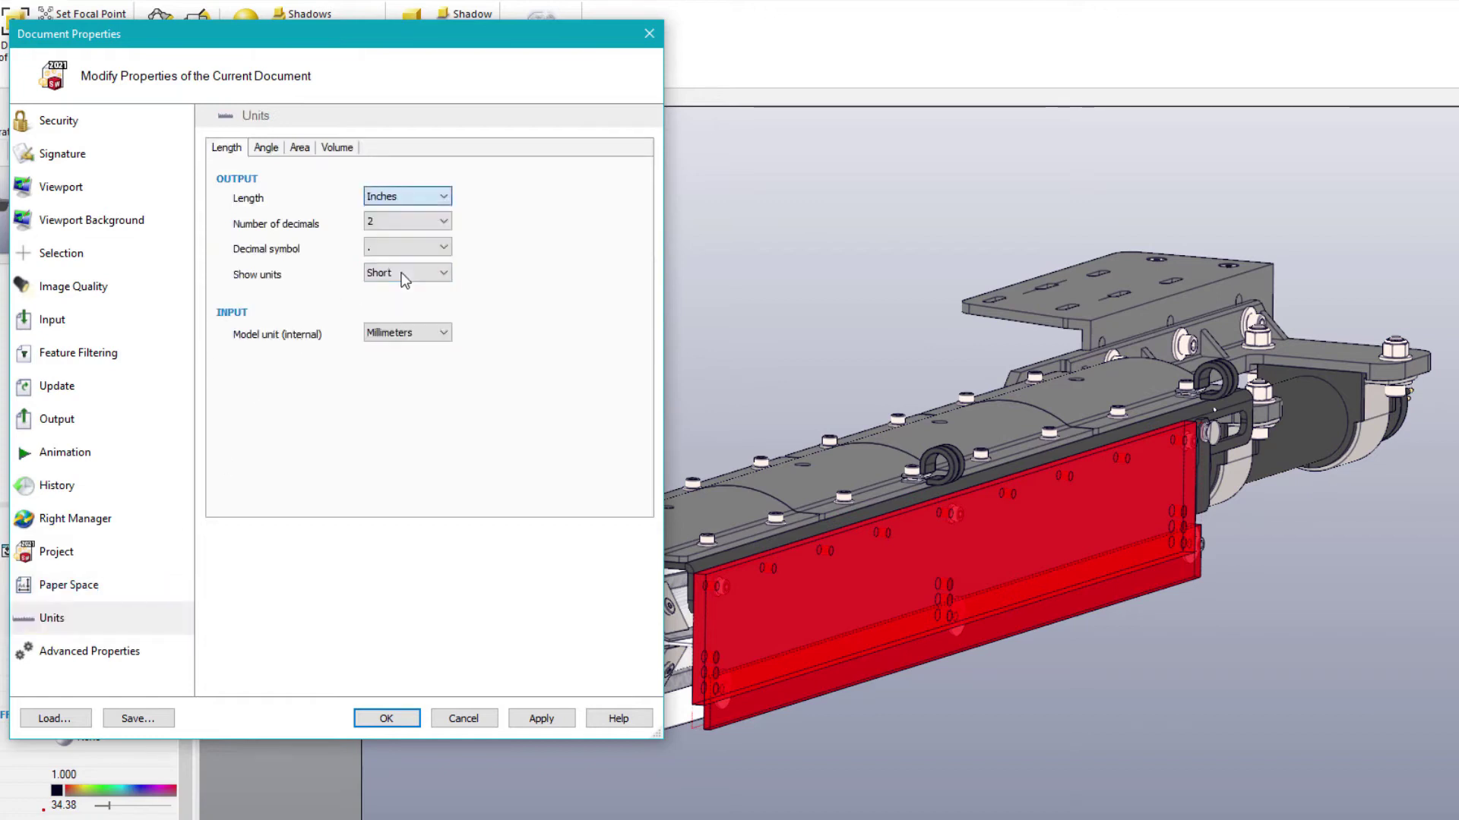
pyautogui.click(535, 719)
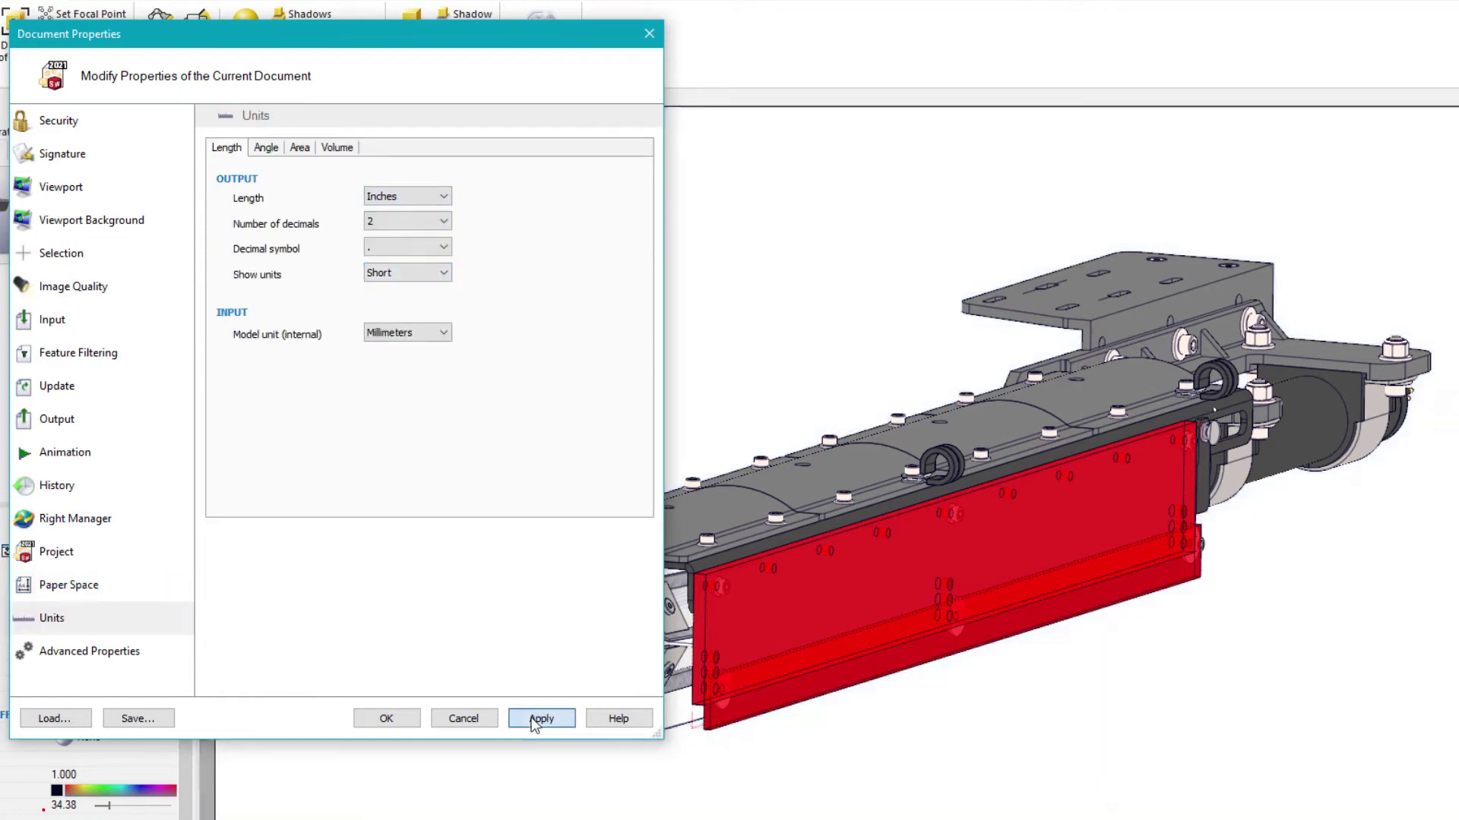
# - Save the document property settings as a profile named "Composer Doc Properties" in the CAD DATA folder
pyautogui.click(138, 718)
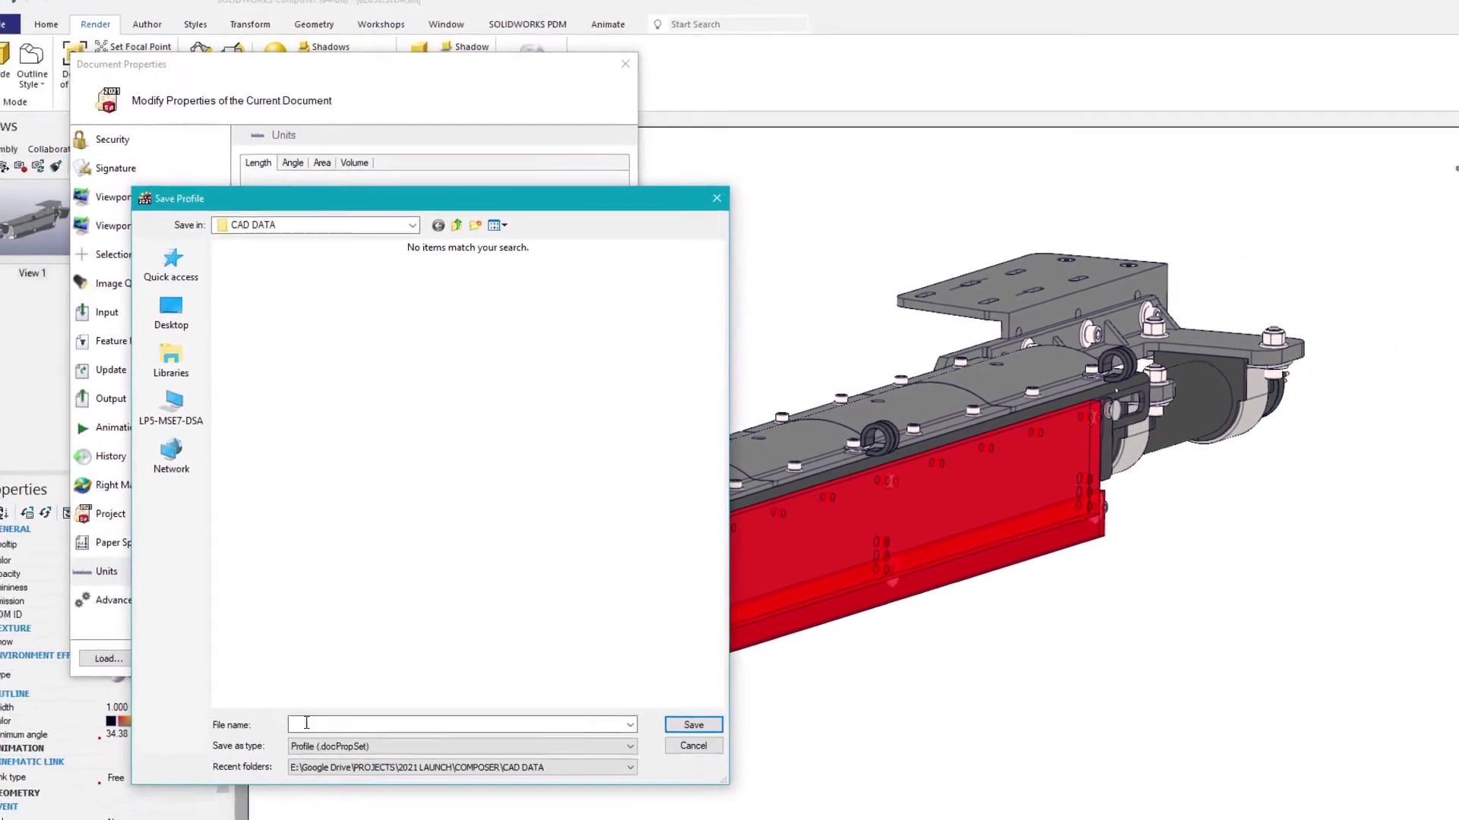
pyautogui.write('Composer Doc Properties')
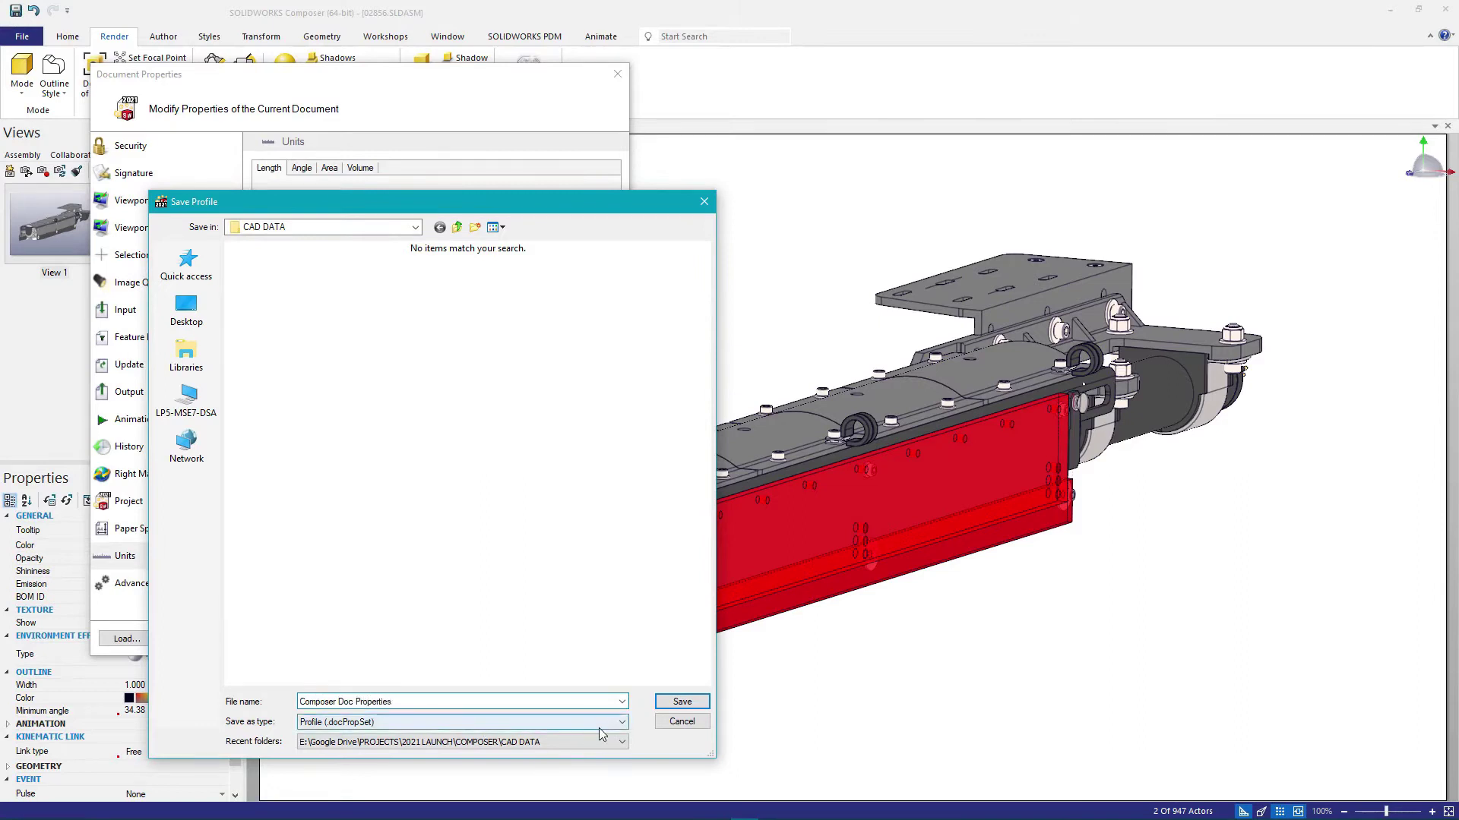
pyautogui.click(680, 704)
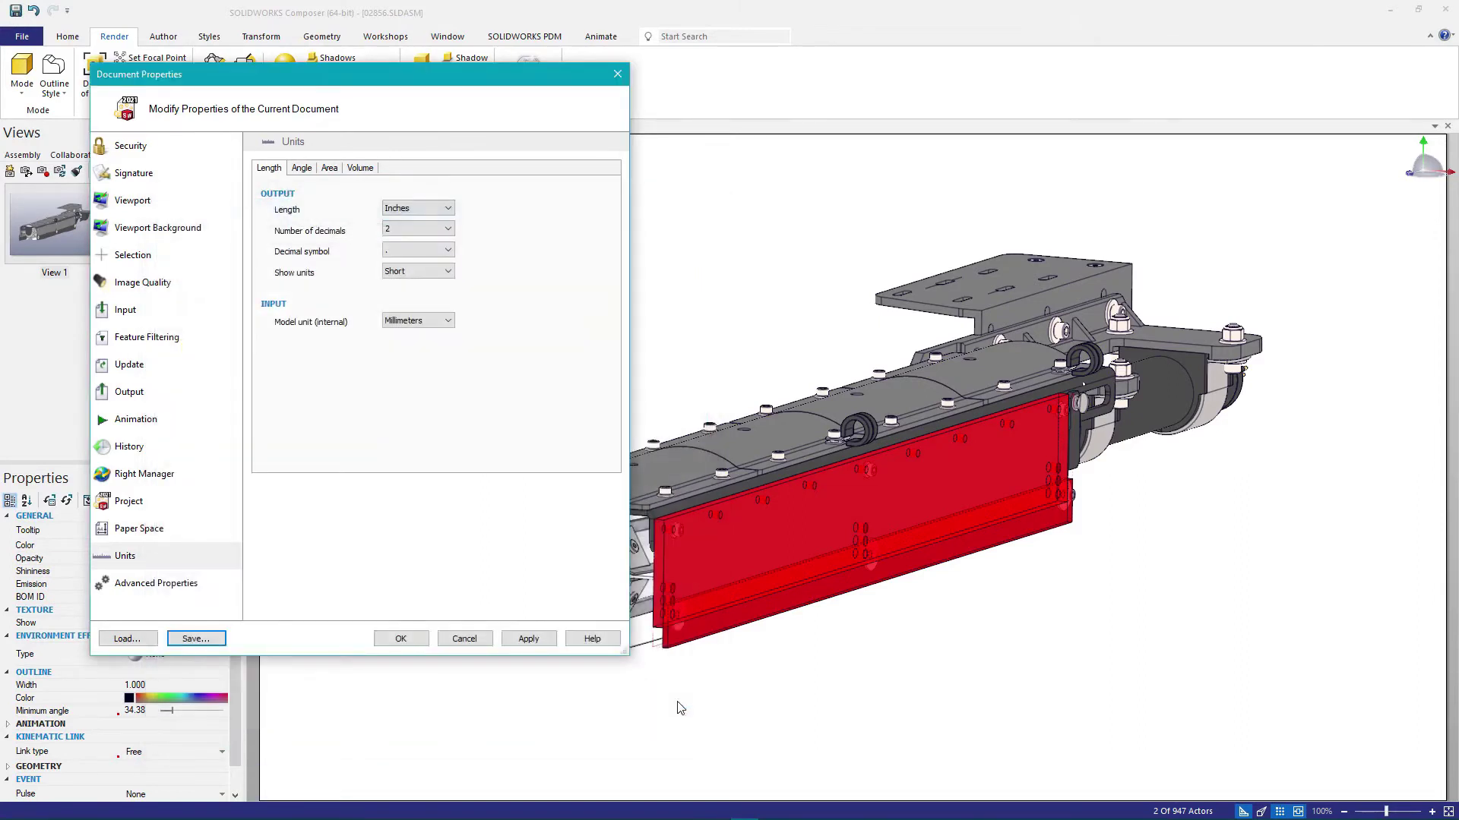
# - Accept the document properties and update View 1 to the current viewport state
pyautogui.click(405, 640)
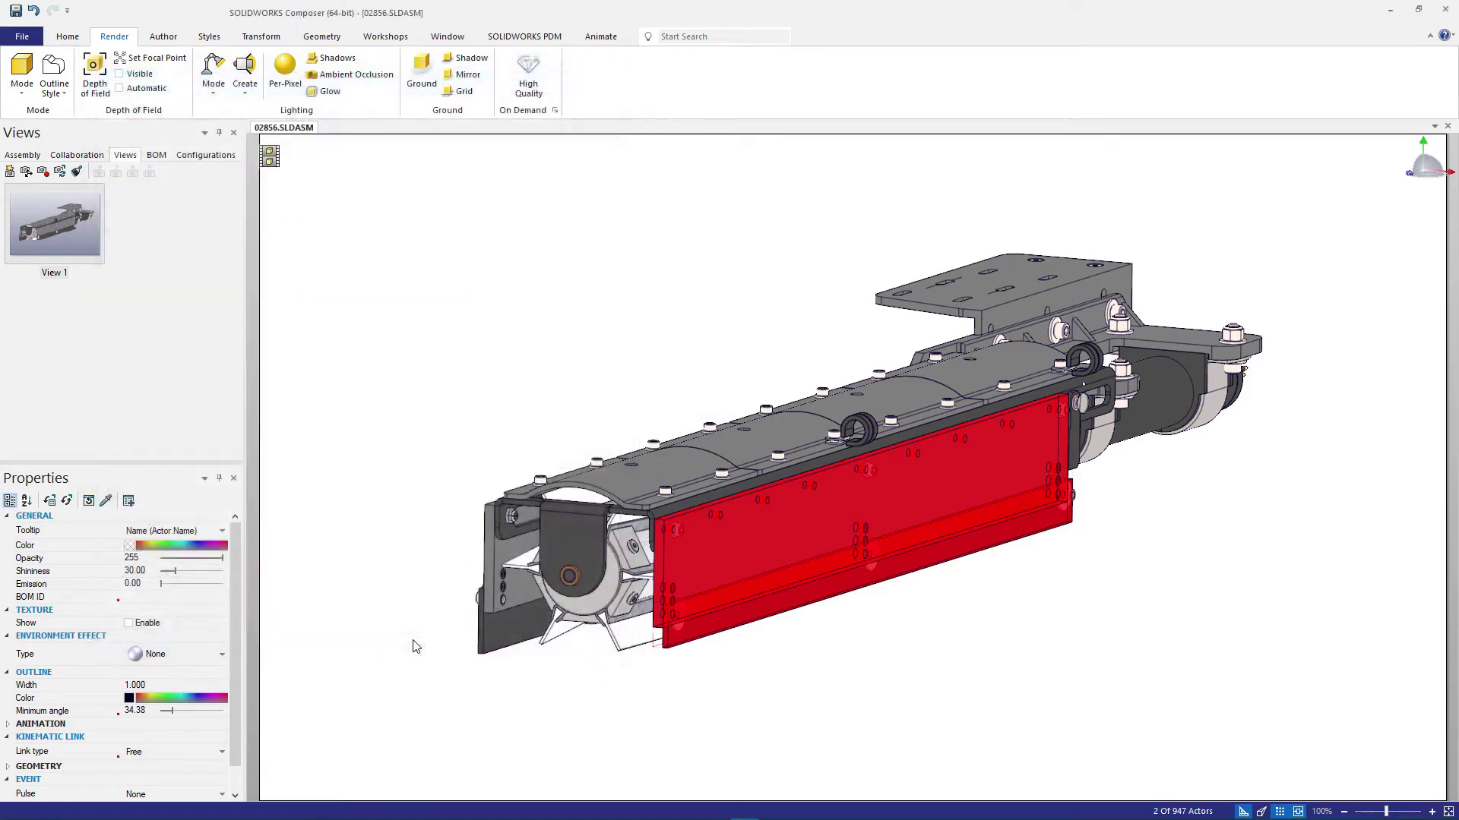
pyautogui.rightClick(84, 243)
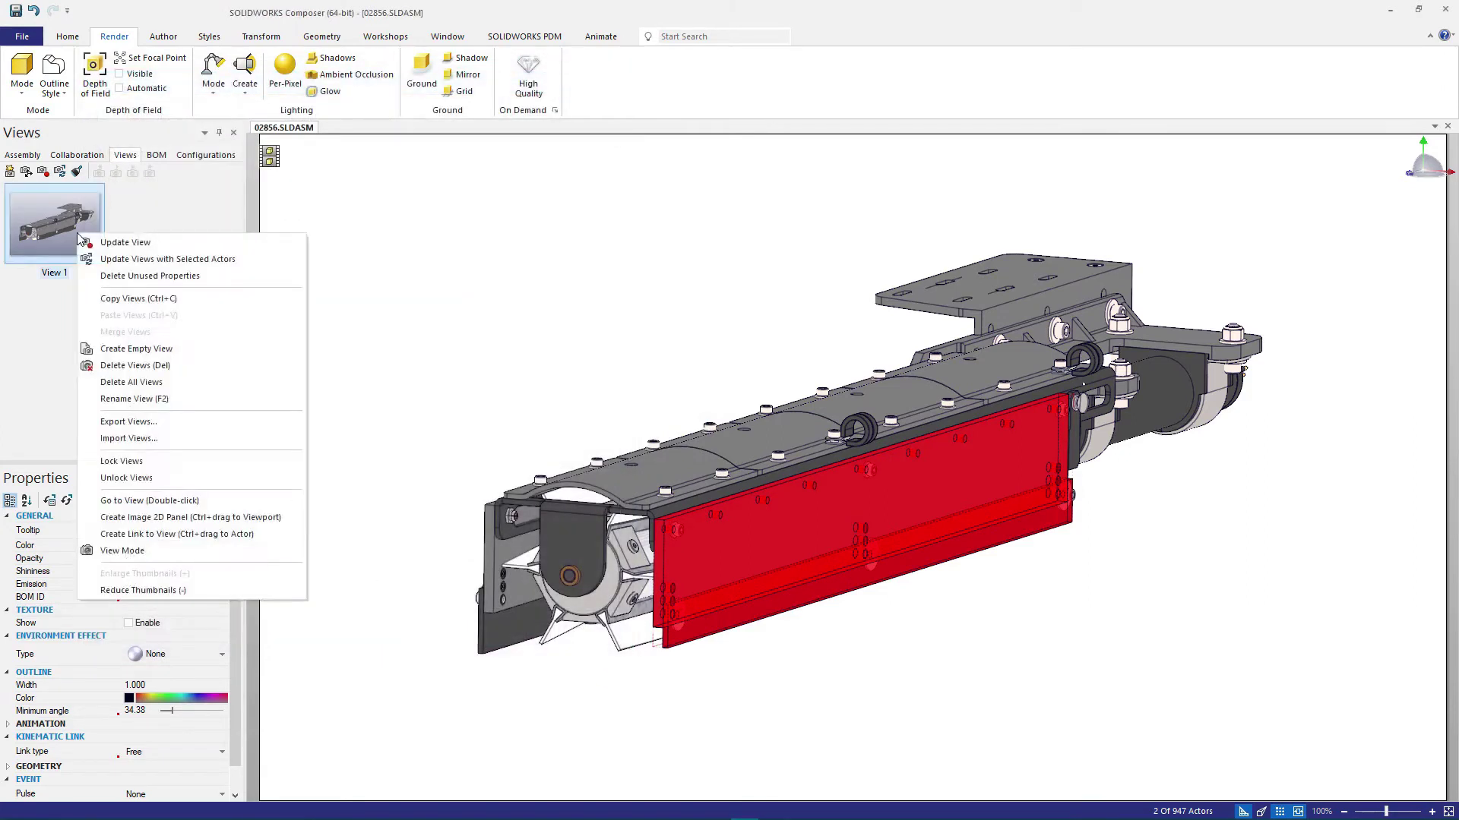
pyautogui.click(67, 231)
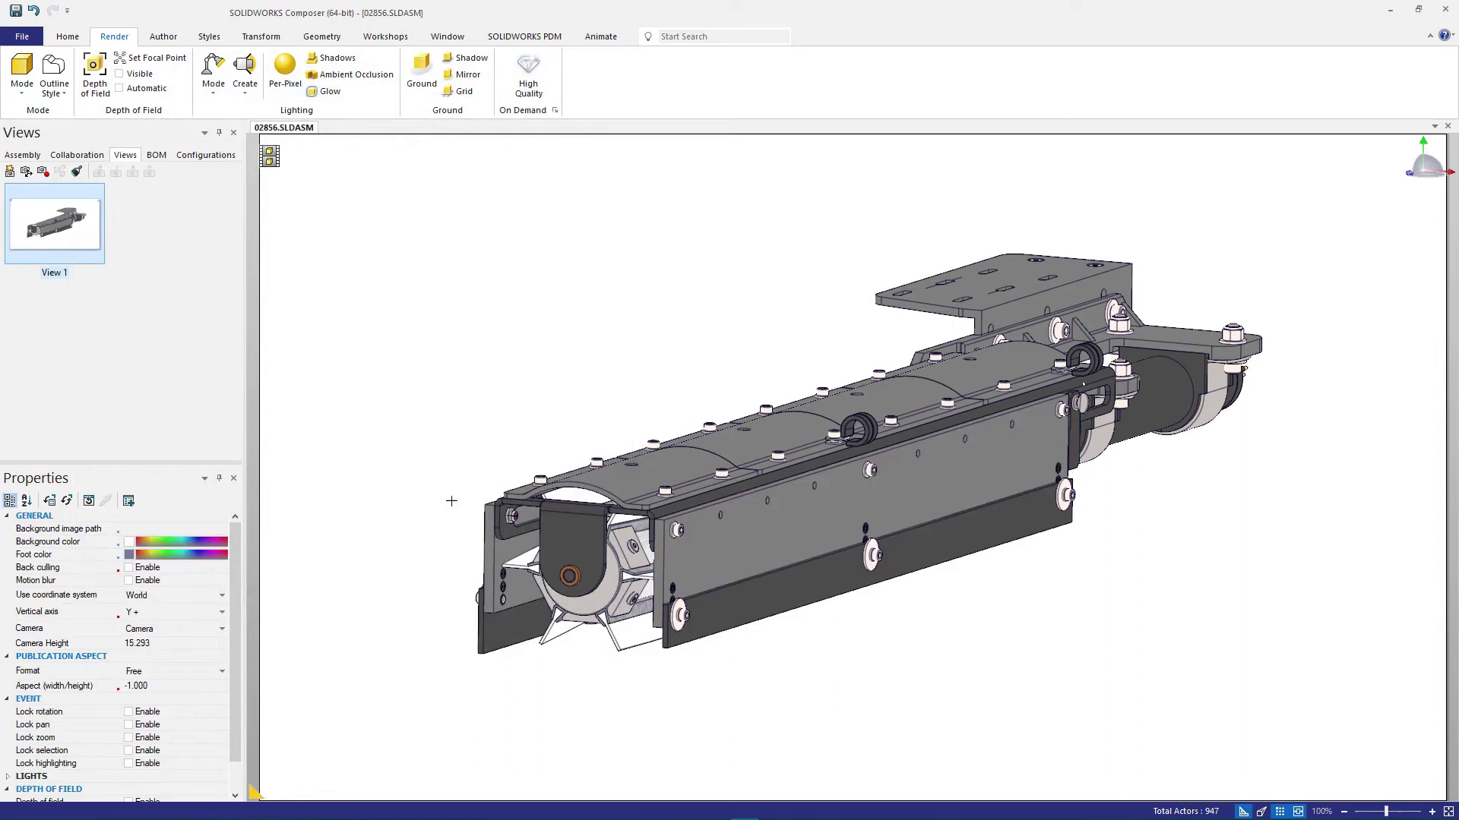
# - Isolate brush assembly 02756 in the viewport by hiding all other actors, and clear the selection
pyautogui.click(617, 607)
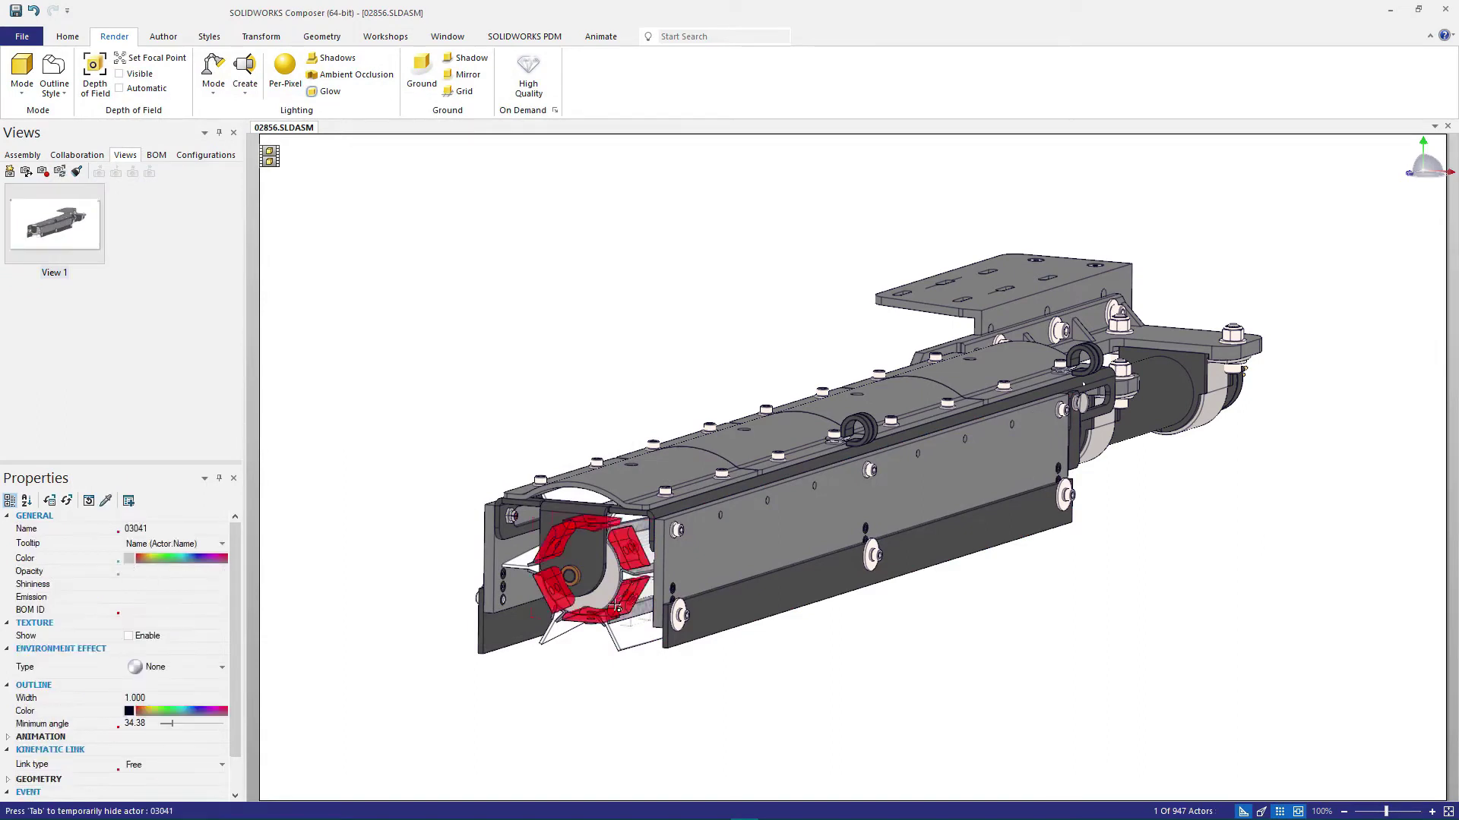
pyautogui.click(617, 608)
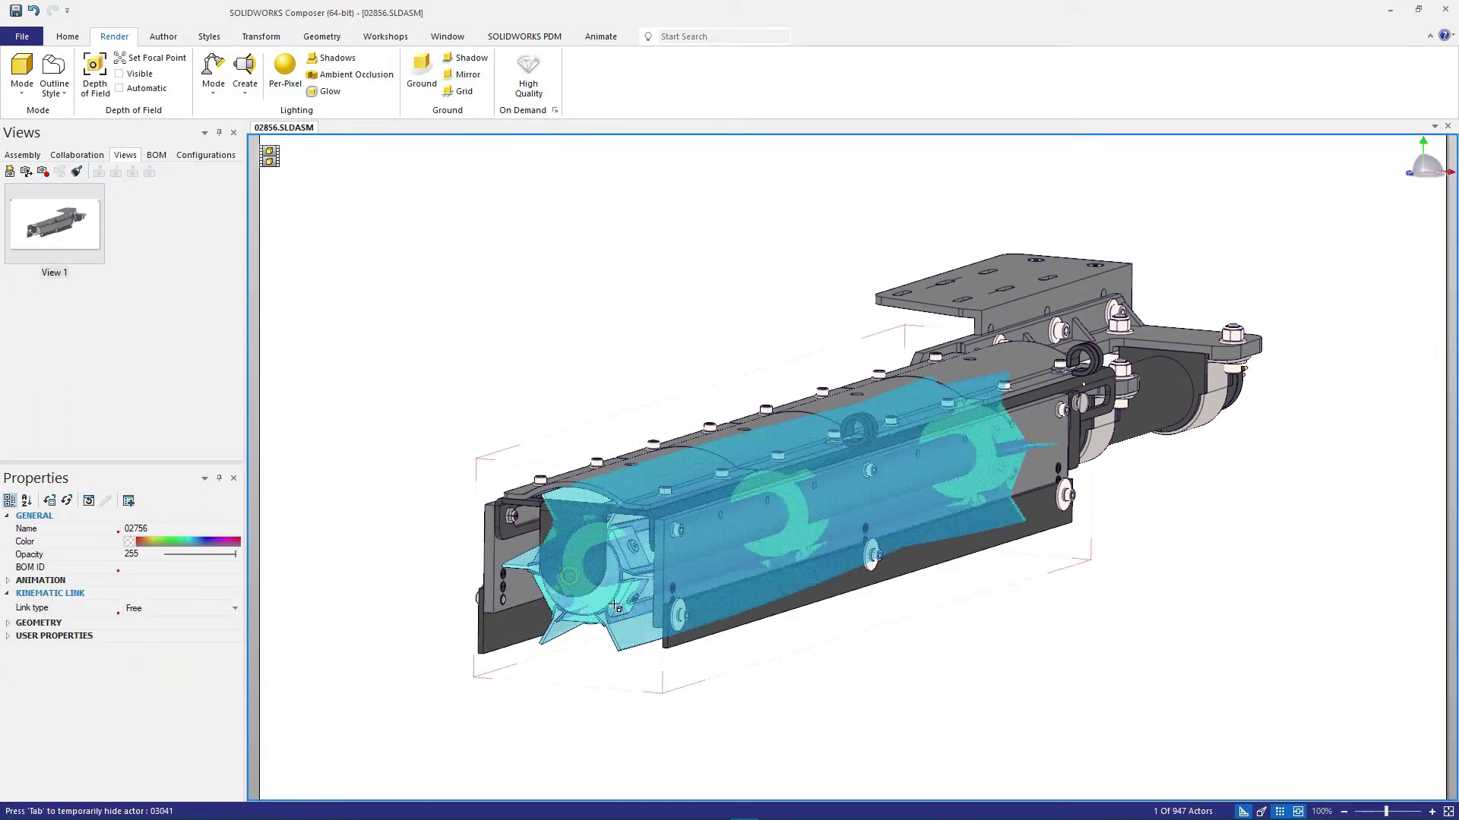
pyautogui.rightClick(617, 608)
pyautogui.click(638, 592)
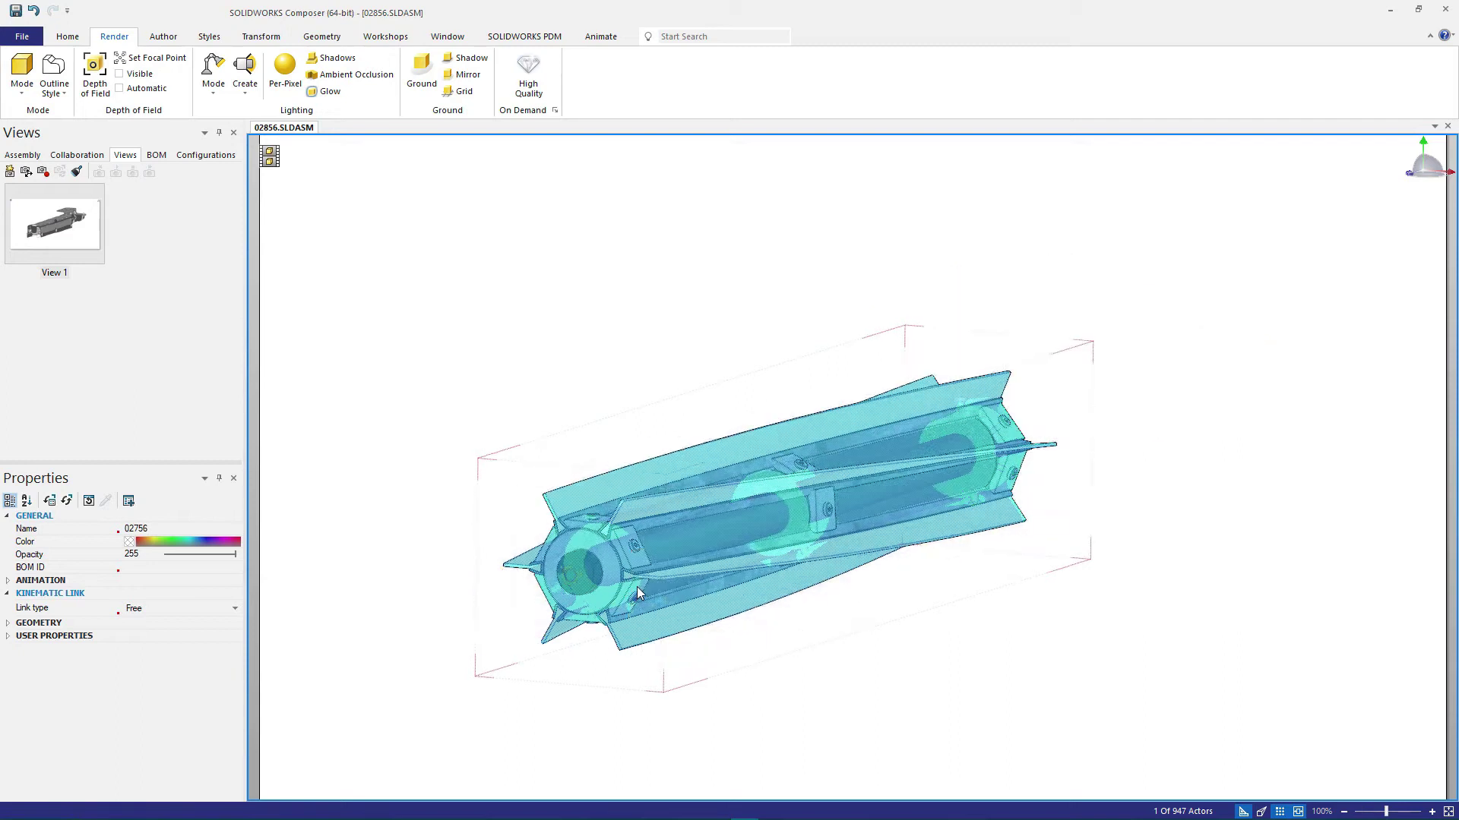
pyautogui.scroll(5, 742, 398)
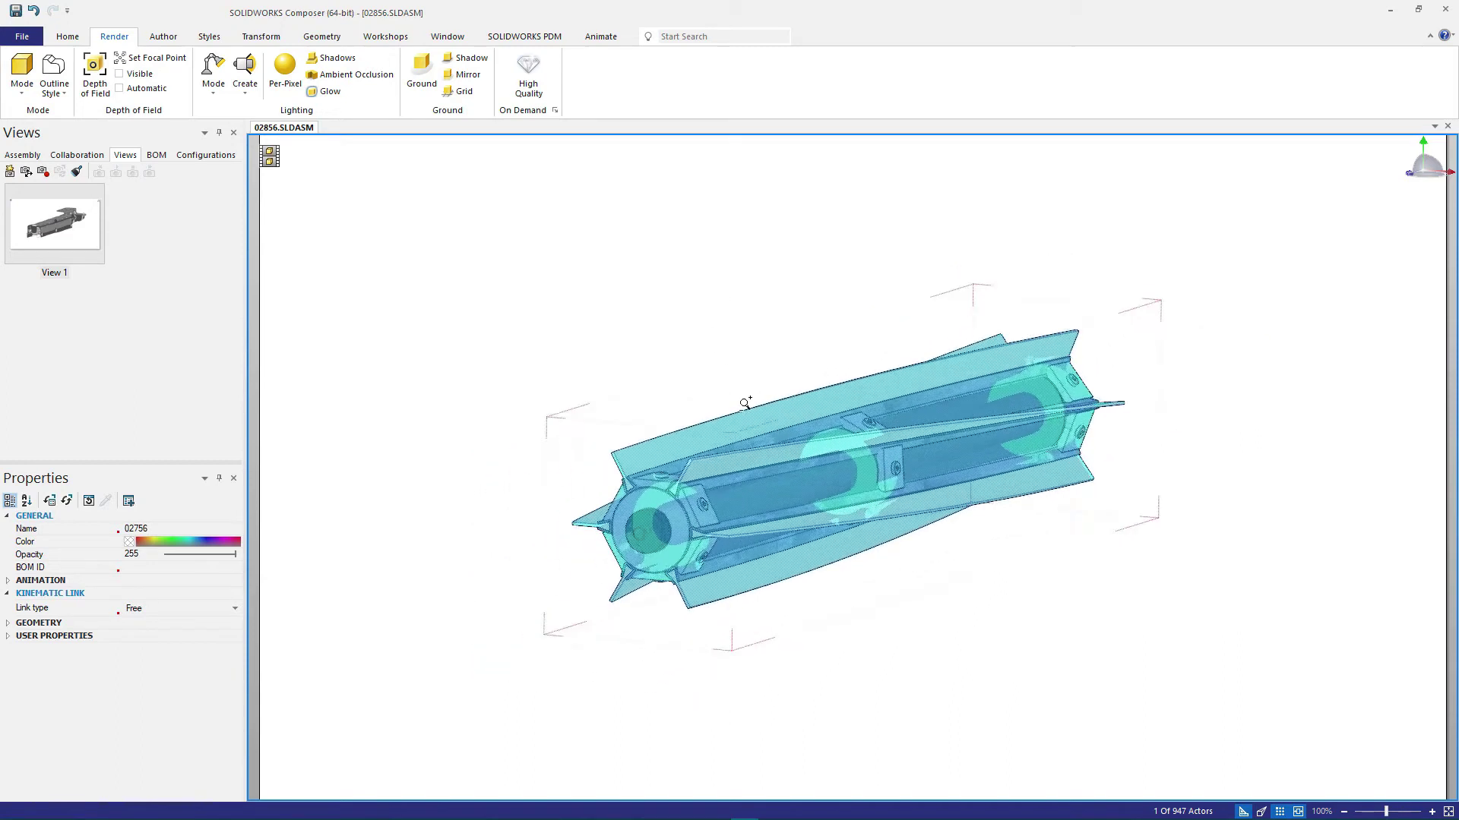
pyautogui.click(560, 339)
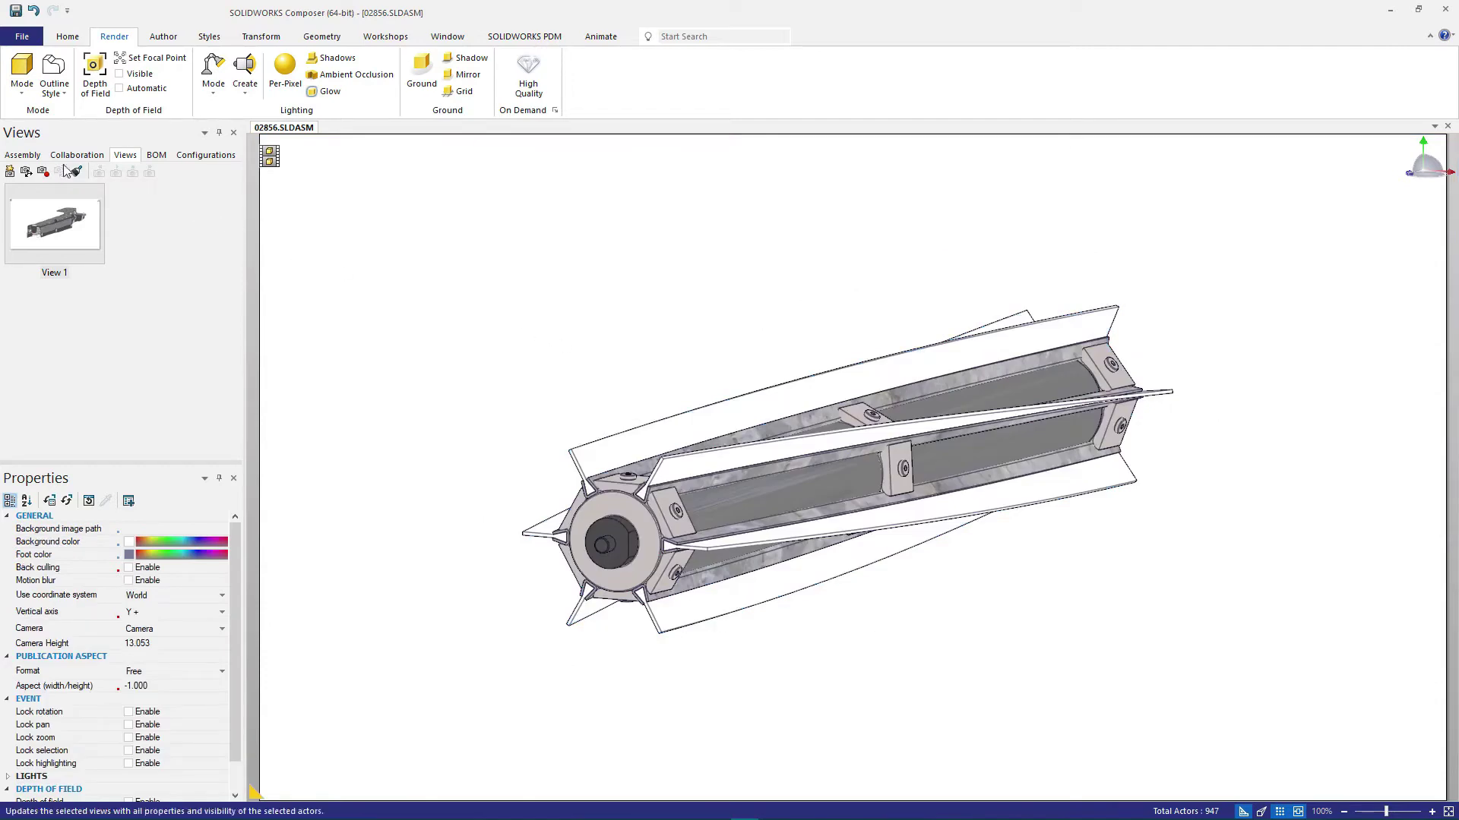
# - Create a full view of the isolated brush and a custom view that captures only its camera position
pyautogui.click(12, 171)
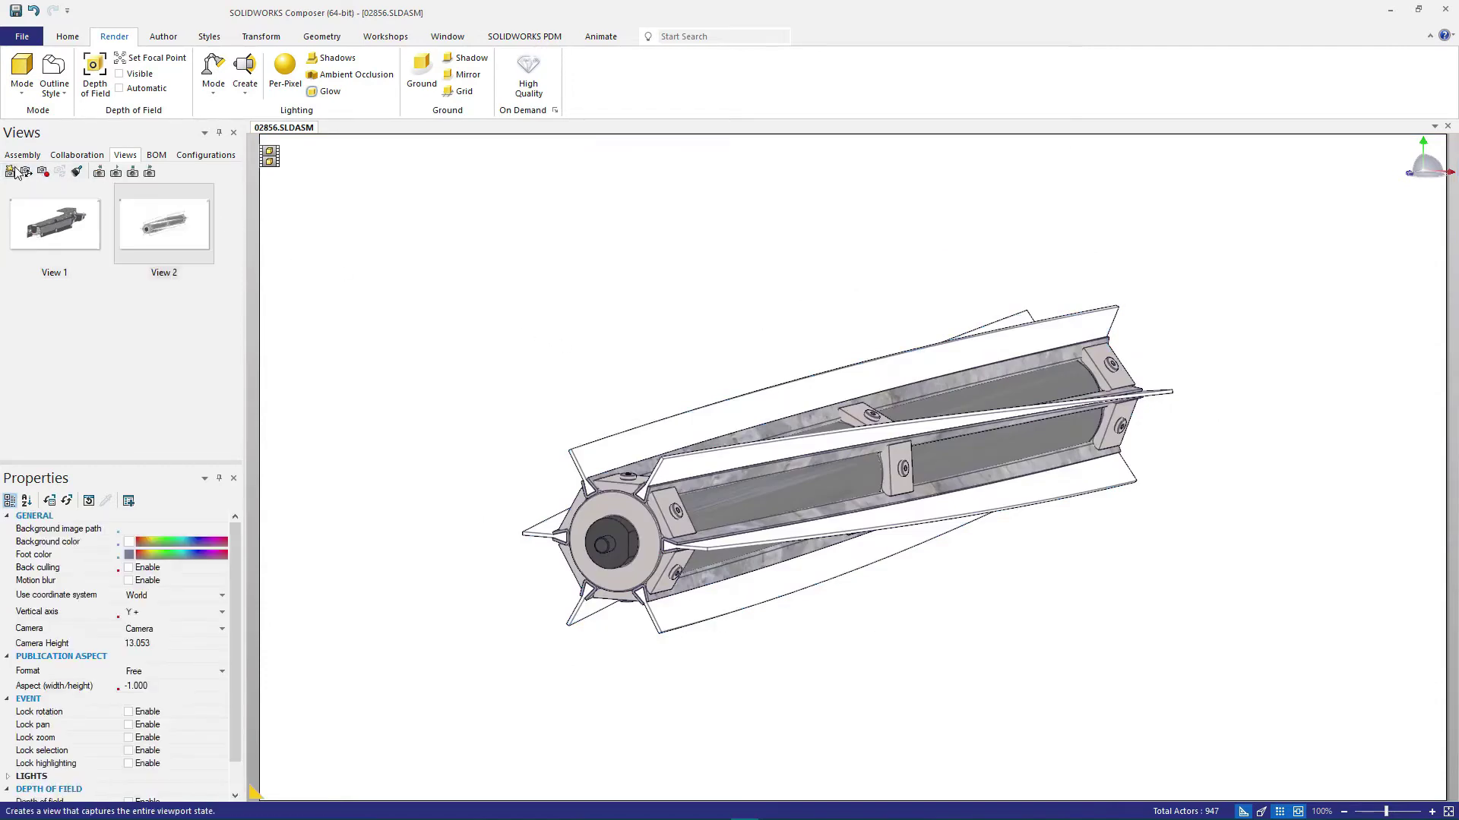
pyautogui.click(26, 171)
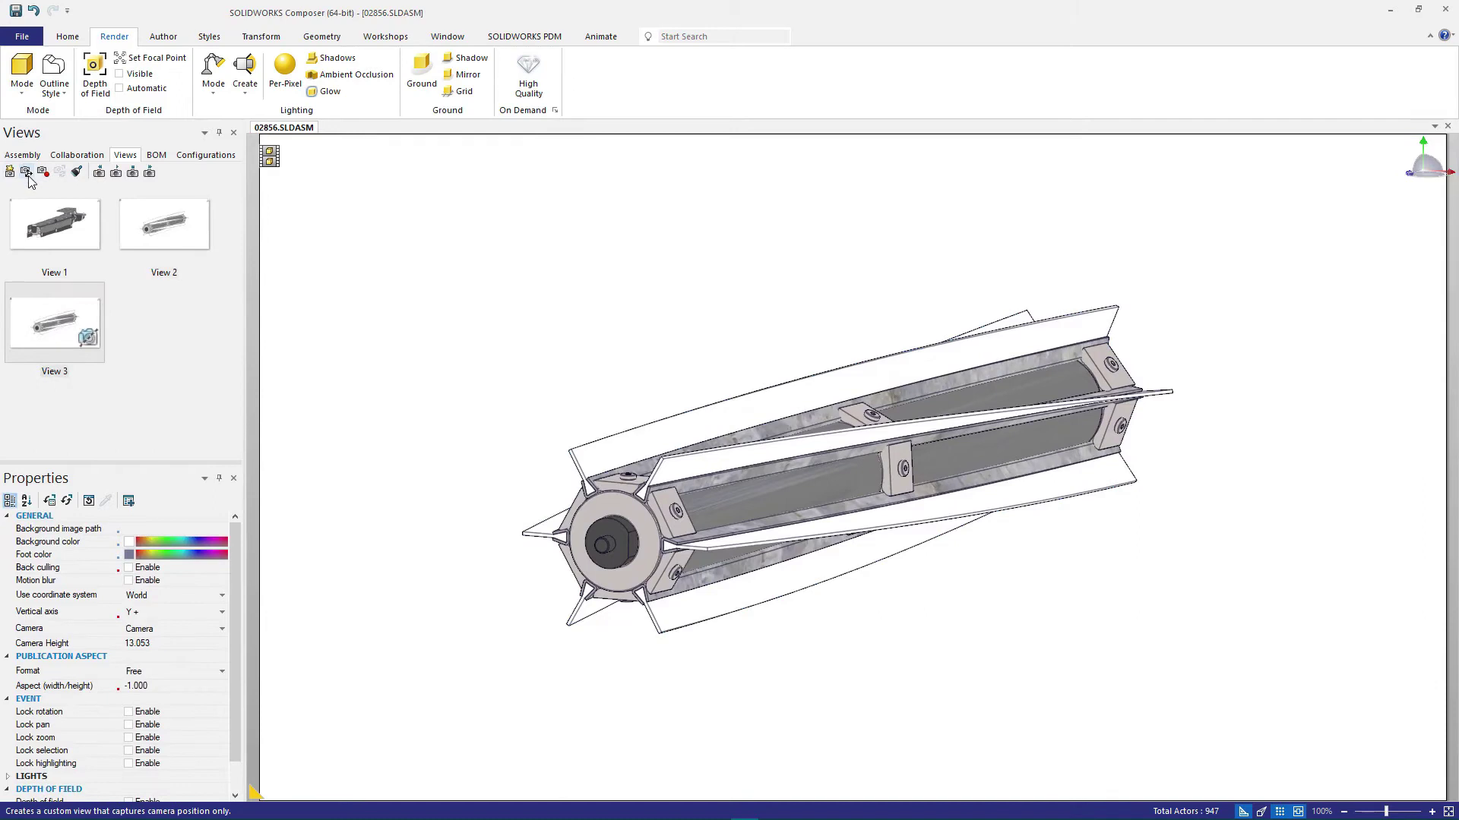
# - Restore View 1, detach the configuration list into its own pane, and activate the BRUSH, RUBBER 3D PRINT configuration
pyautogui.click(56, 234)
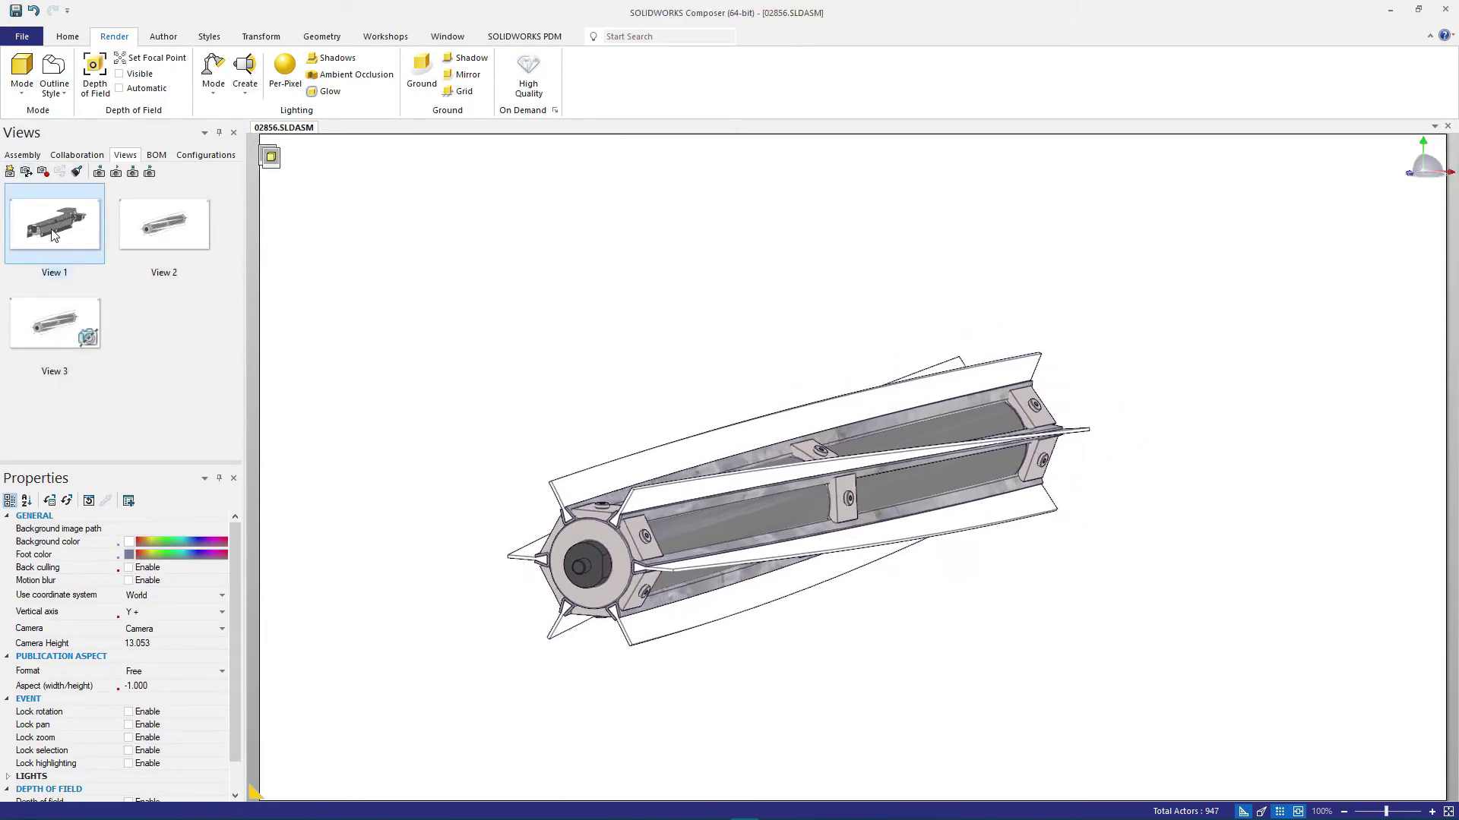
pyautogui.click(205, 156)
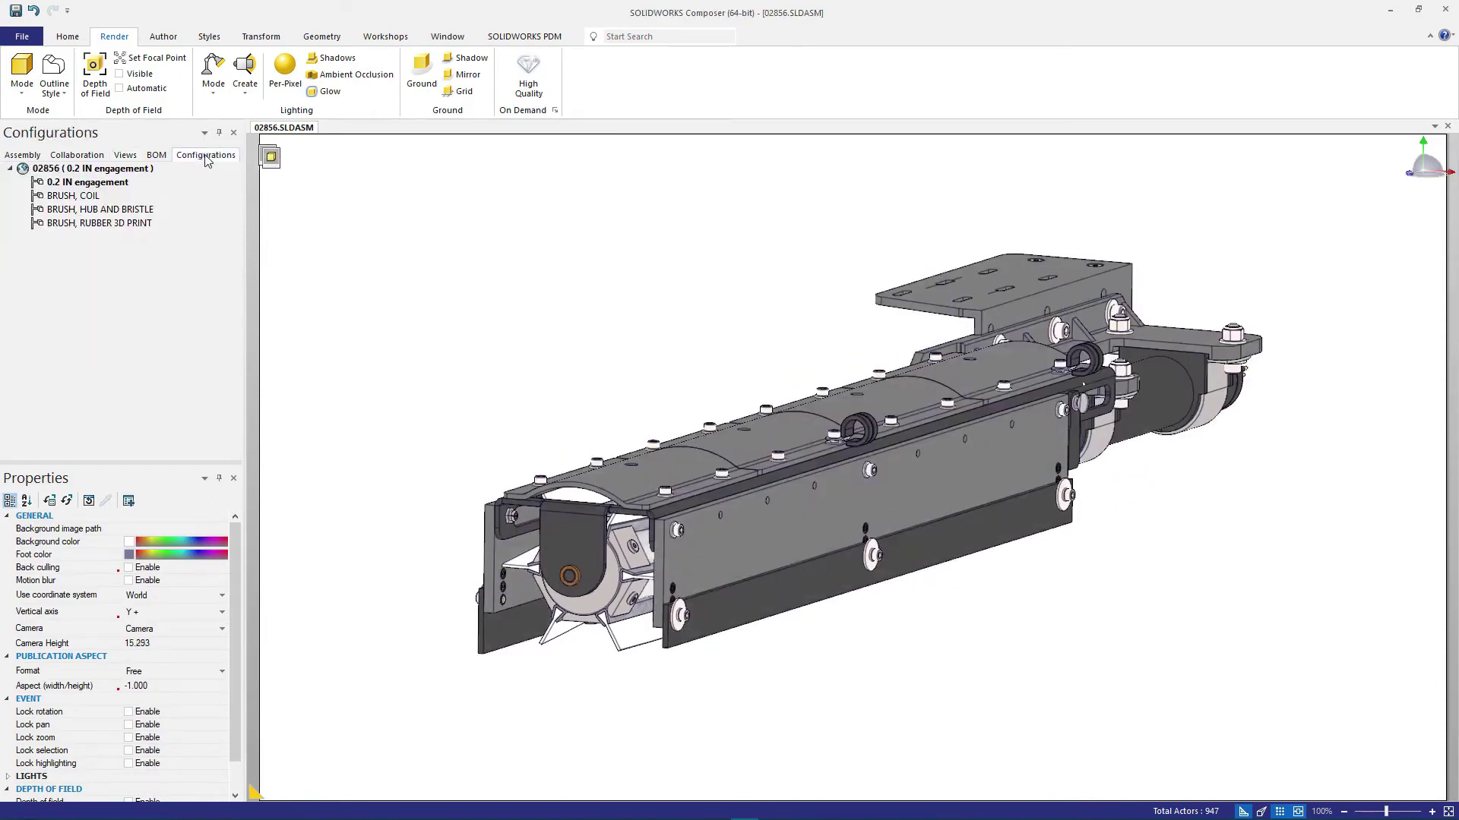
pyautogui.moveTo(206, 157); pyautogui.dragTo(1431, 467)
pyautogui.click(1291, 207)
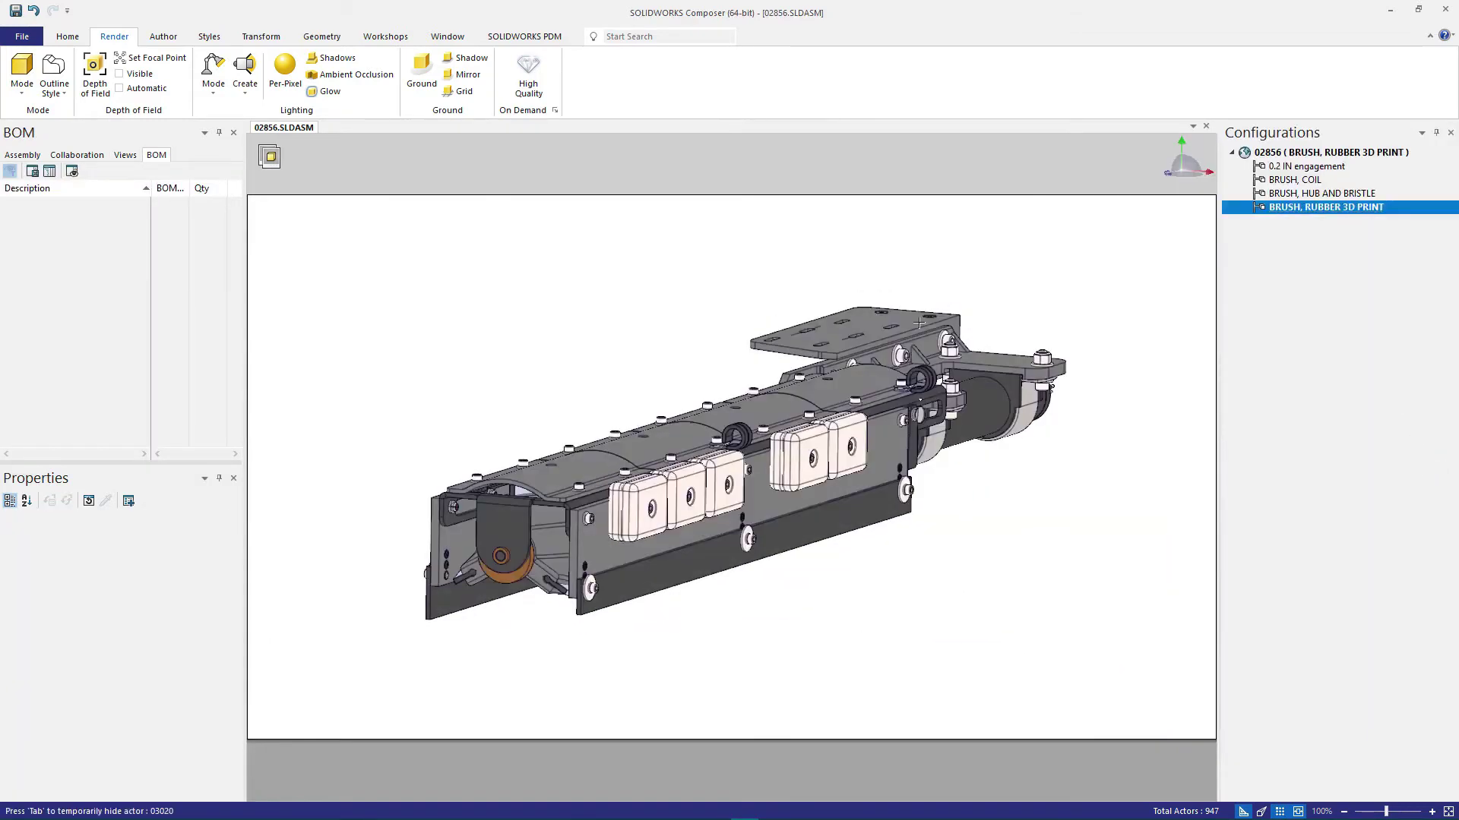
# - Isolate brush assembly 03048 in the rubber 3D print configuration by hiding everything else
pyautogui.click(537, 560)
pyautogui.rightClick(538, 560)
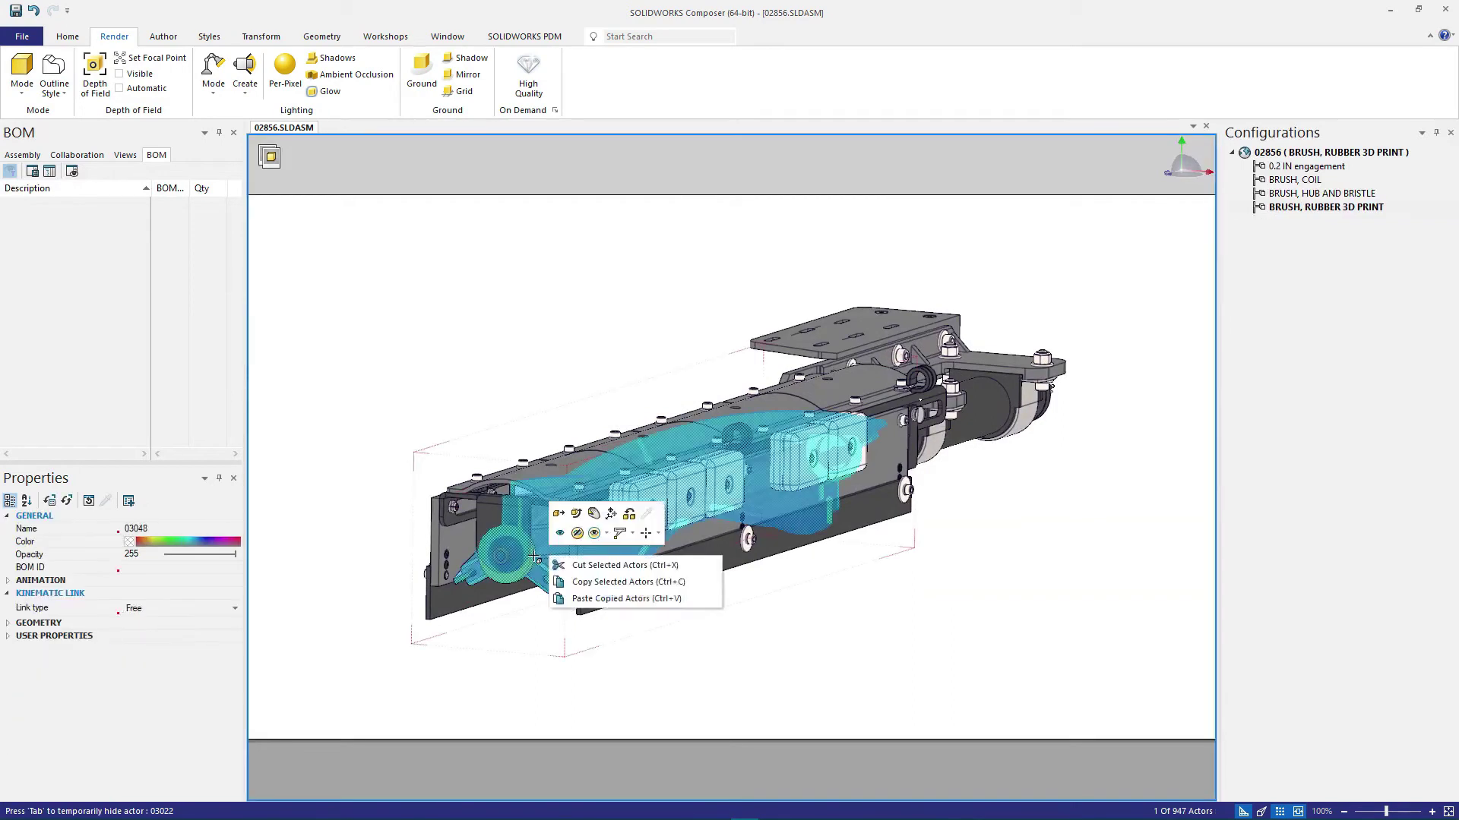
pyautogui.click(555, 536)
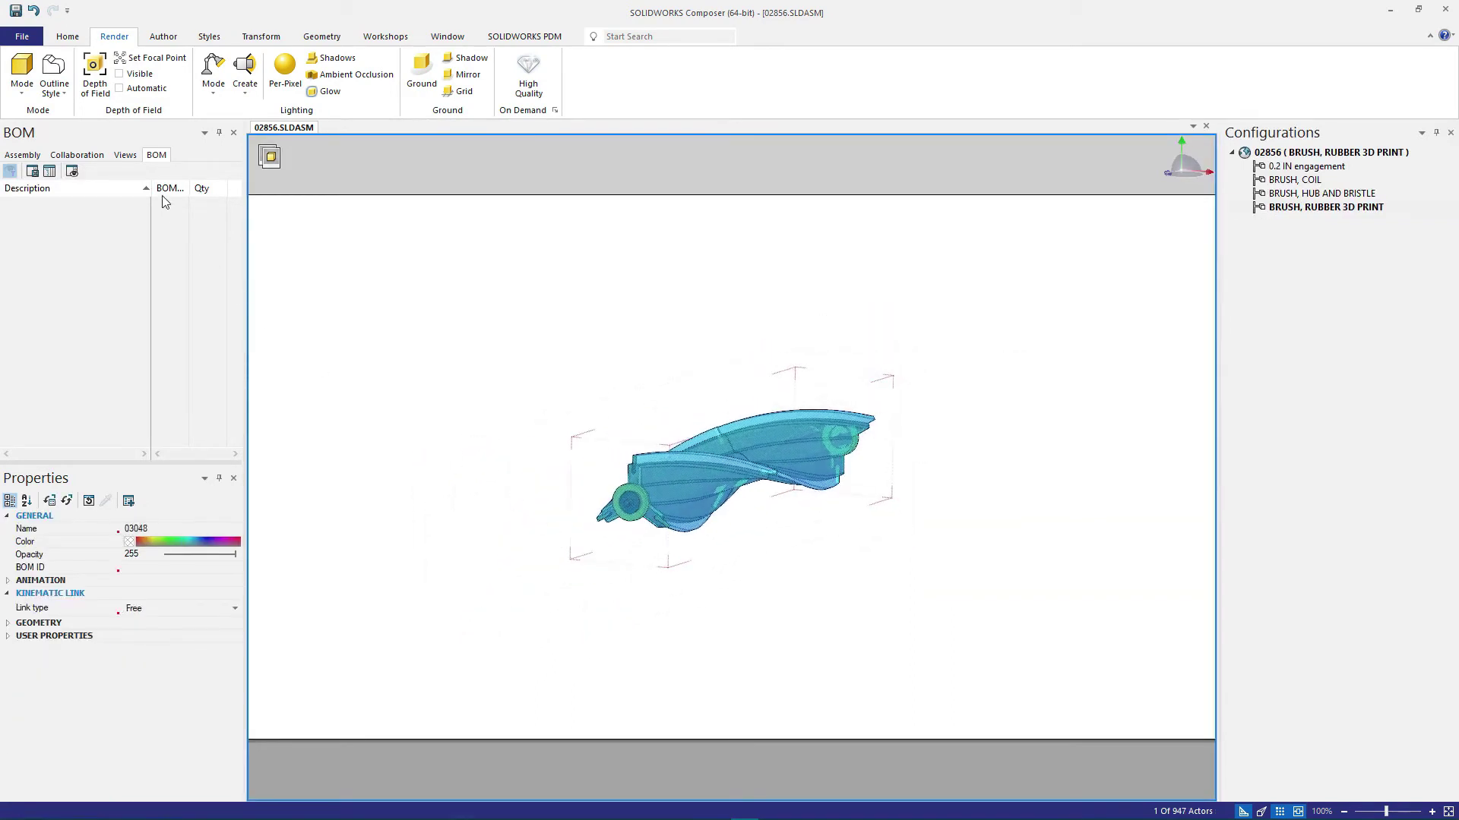
# - Apply the camera position stored in View 3 to the rubber brush and capture it as a new full view
pyautogui.click(125, 155)
pyautogui.click(62, 319)
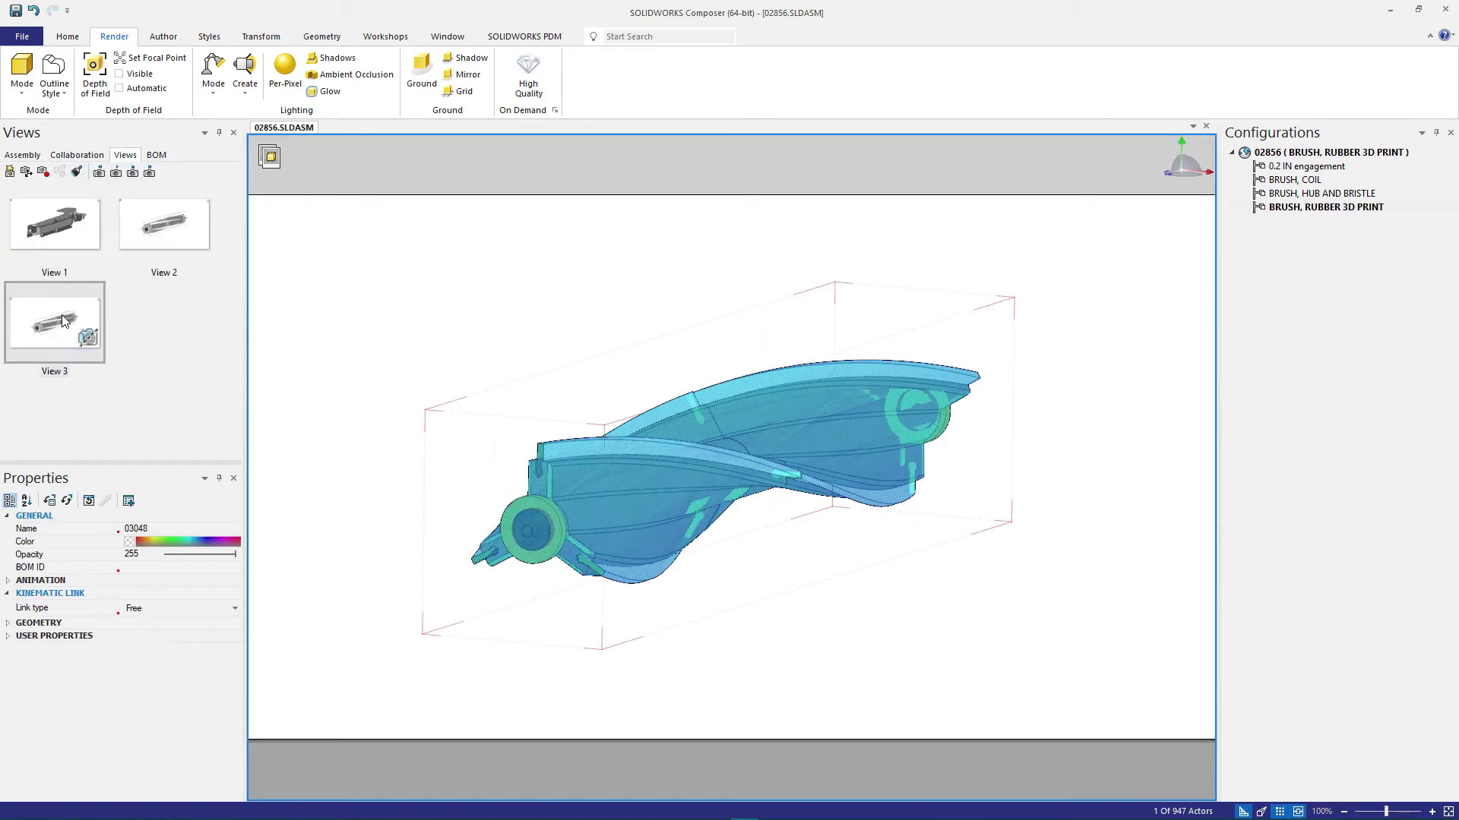
pyautogui.click(10, 172)
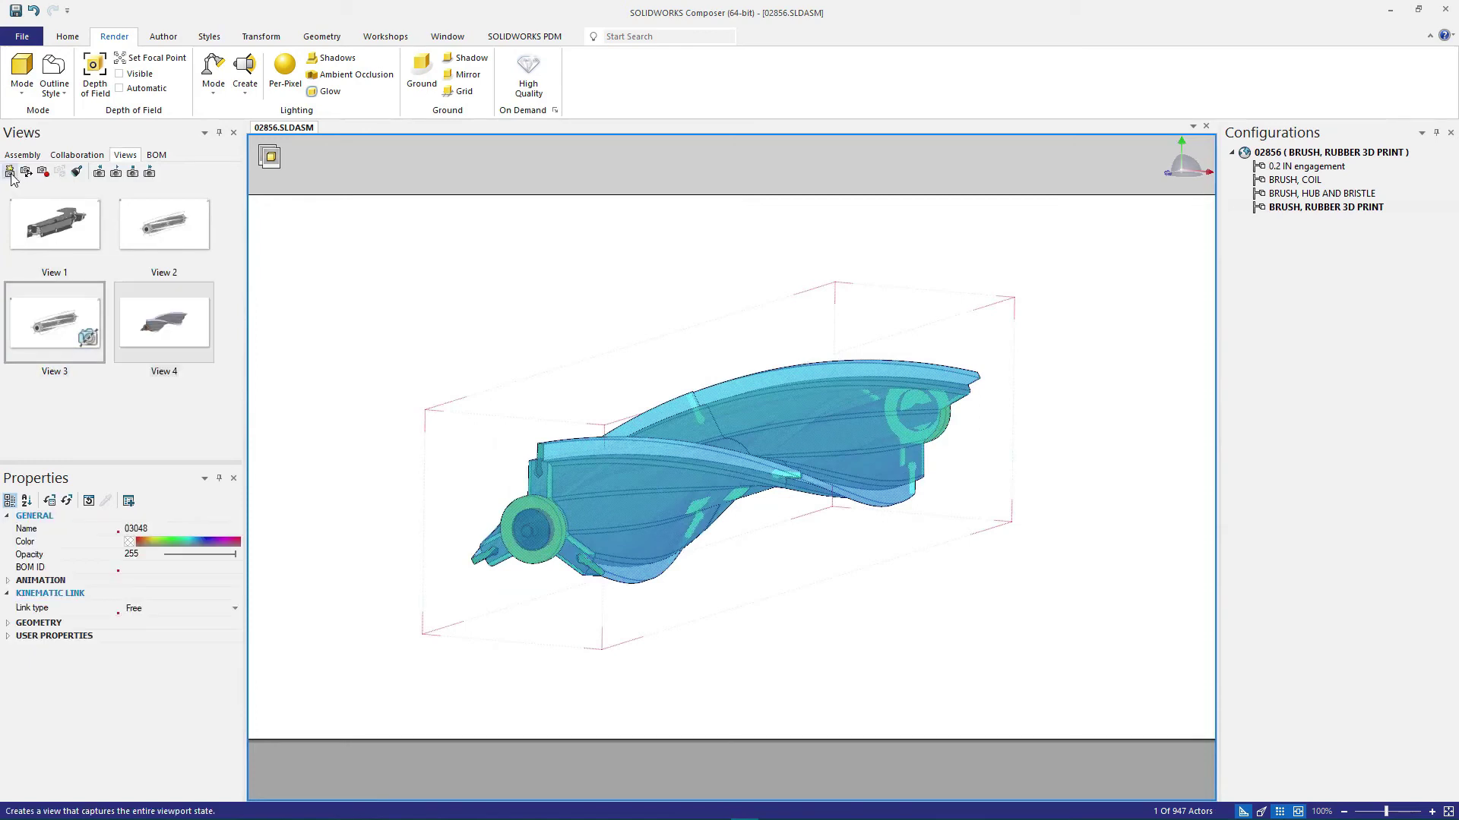
# - Restore View 2 and select the 0.2 IN engagement configuration in the assembly tree
pyautogui.click(175, 236)
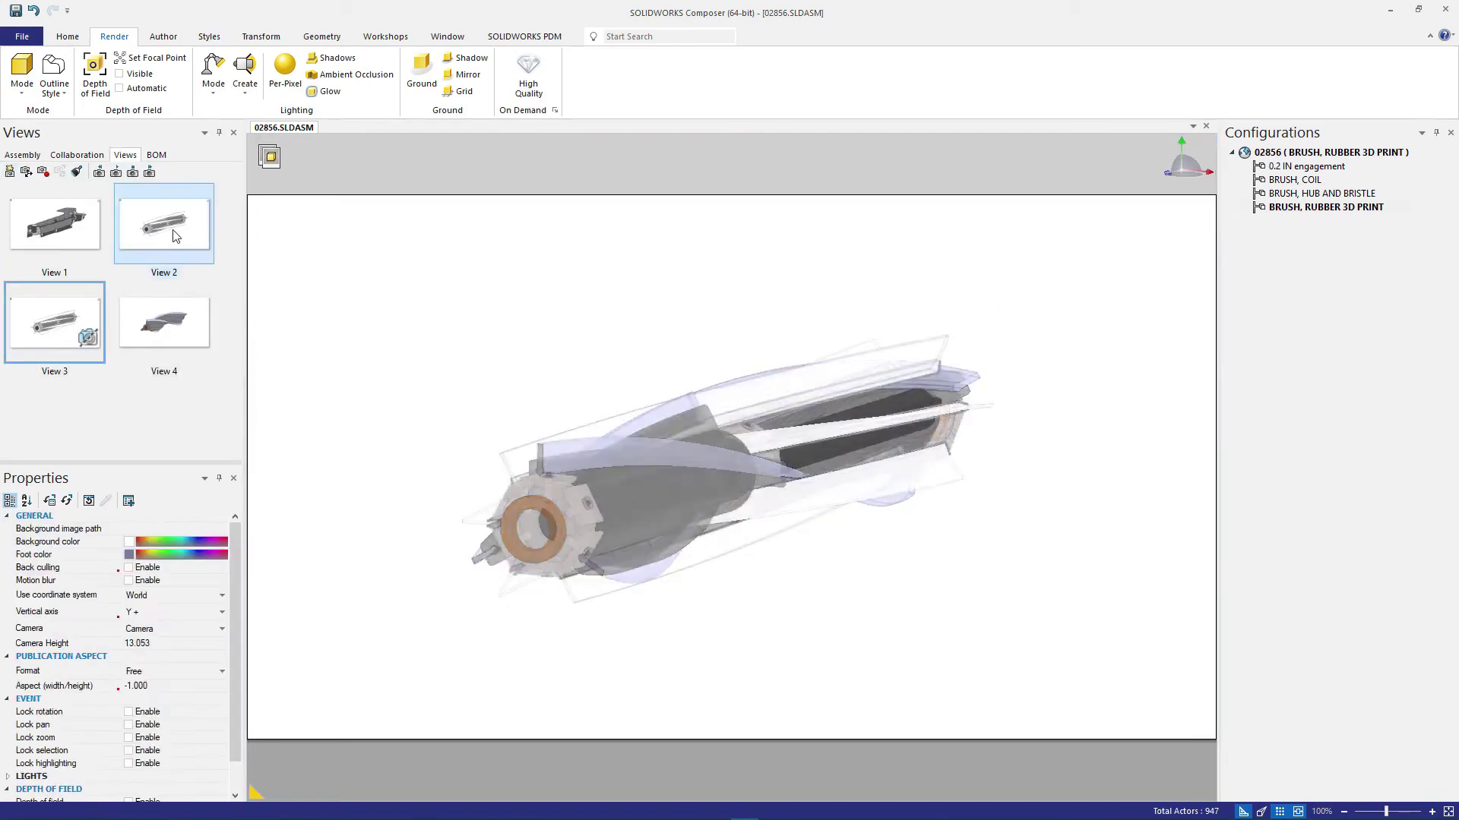
pyautogui.click(29, 156)
pyautogui.click(114, 214)
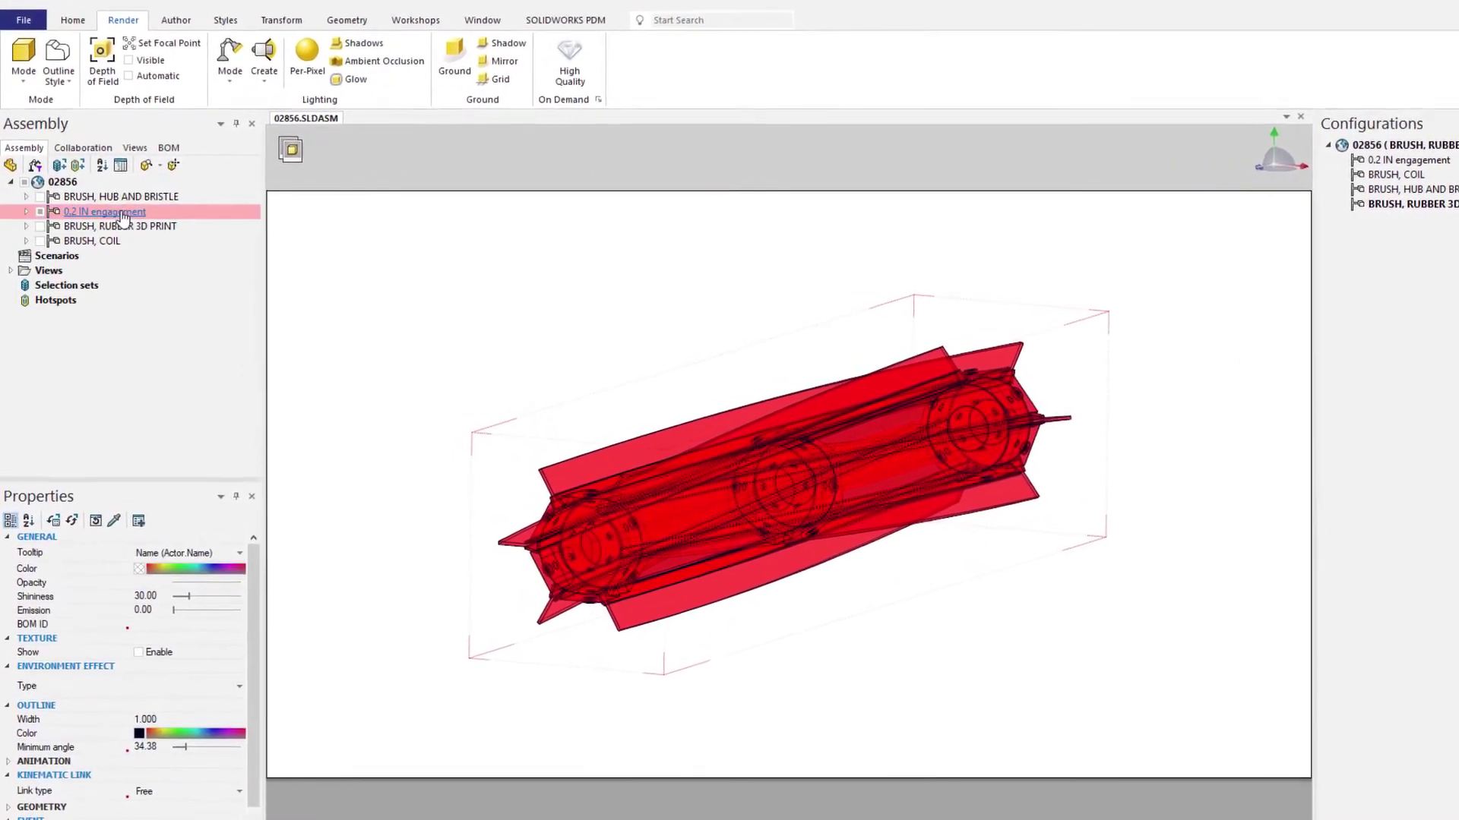
# - Enable viewport highlighting of invisible actors belonging to the selection in the application preferences and apply the change
pyautogui.click(24, 17)
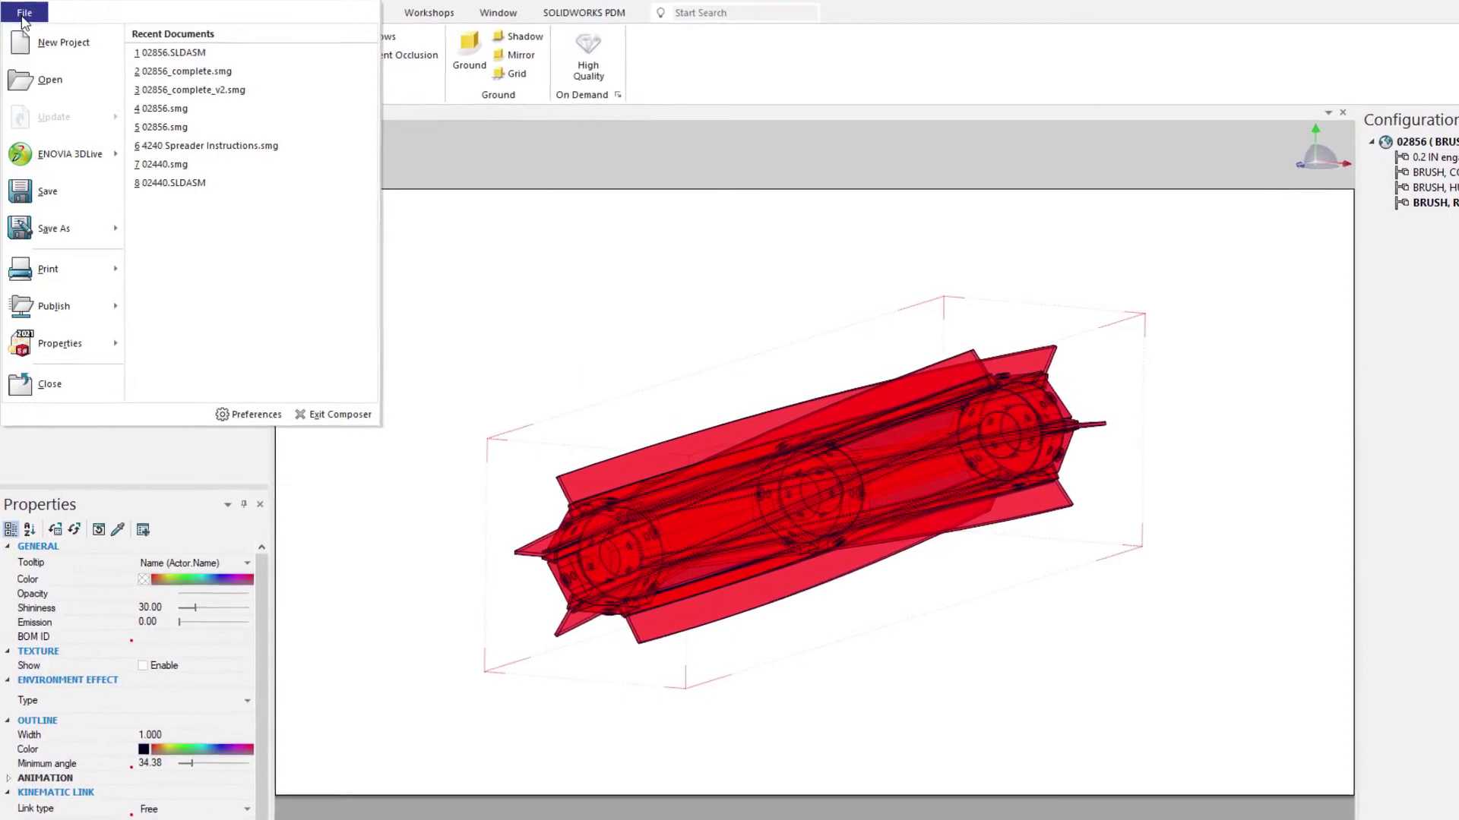
pyautogui.click(243, 414)
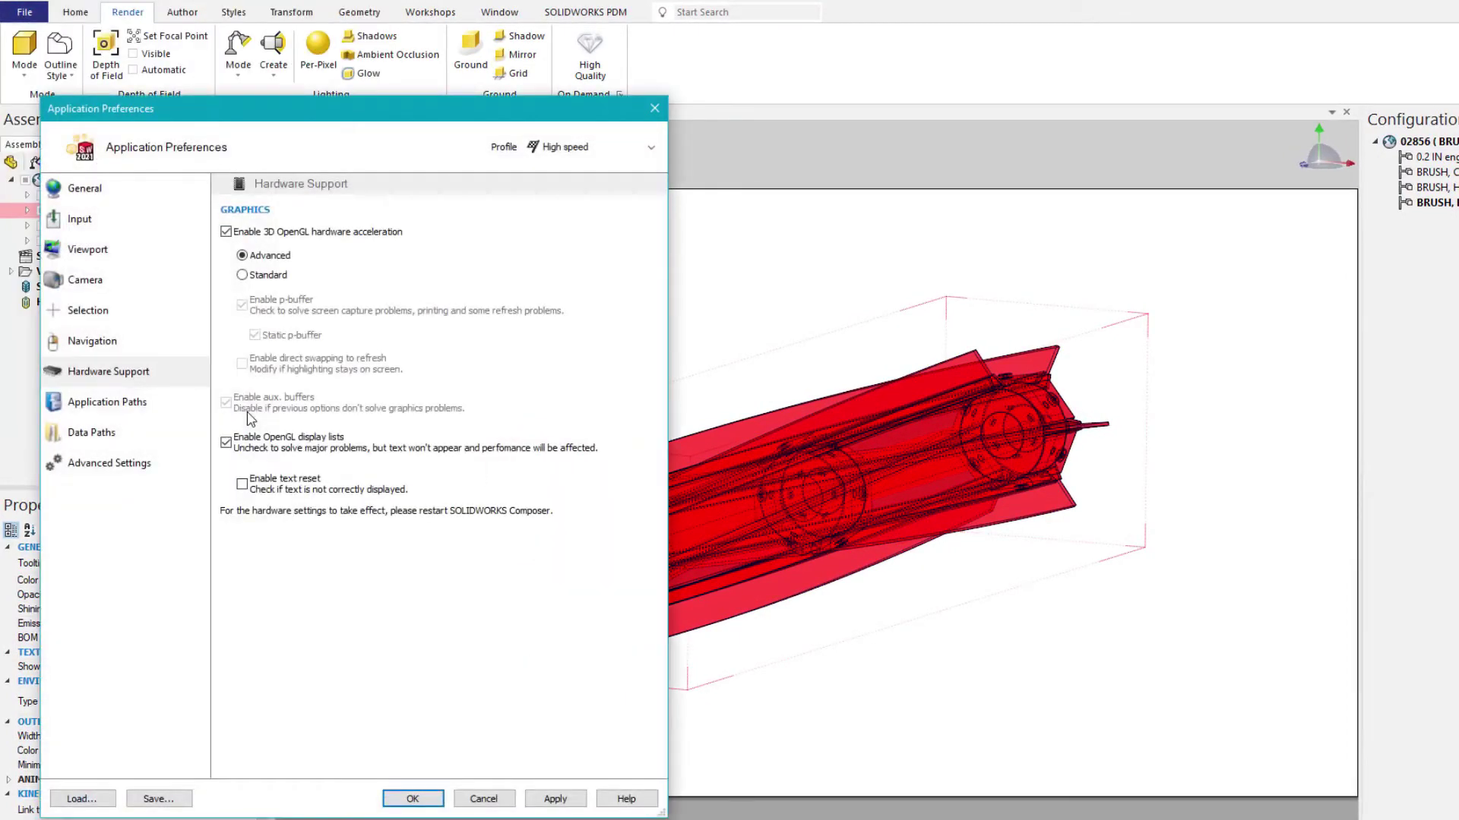
pyautogui.click(102, 313)
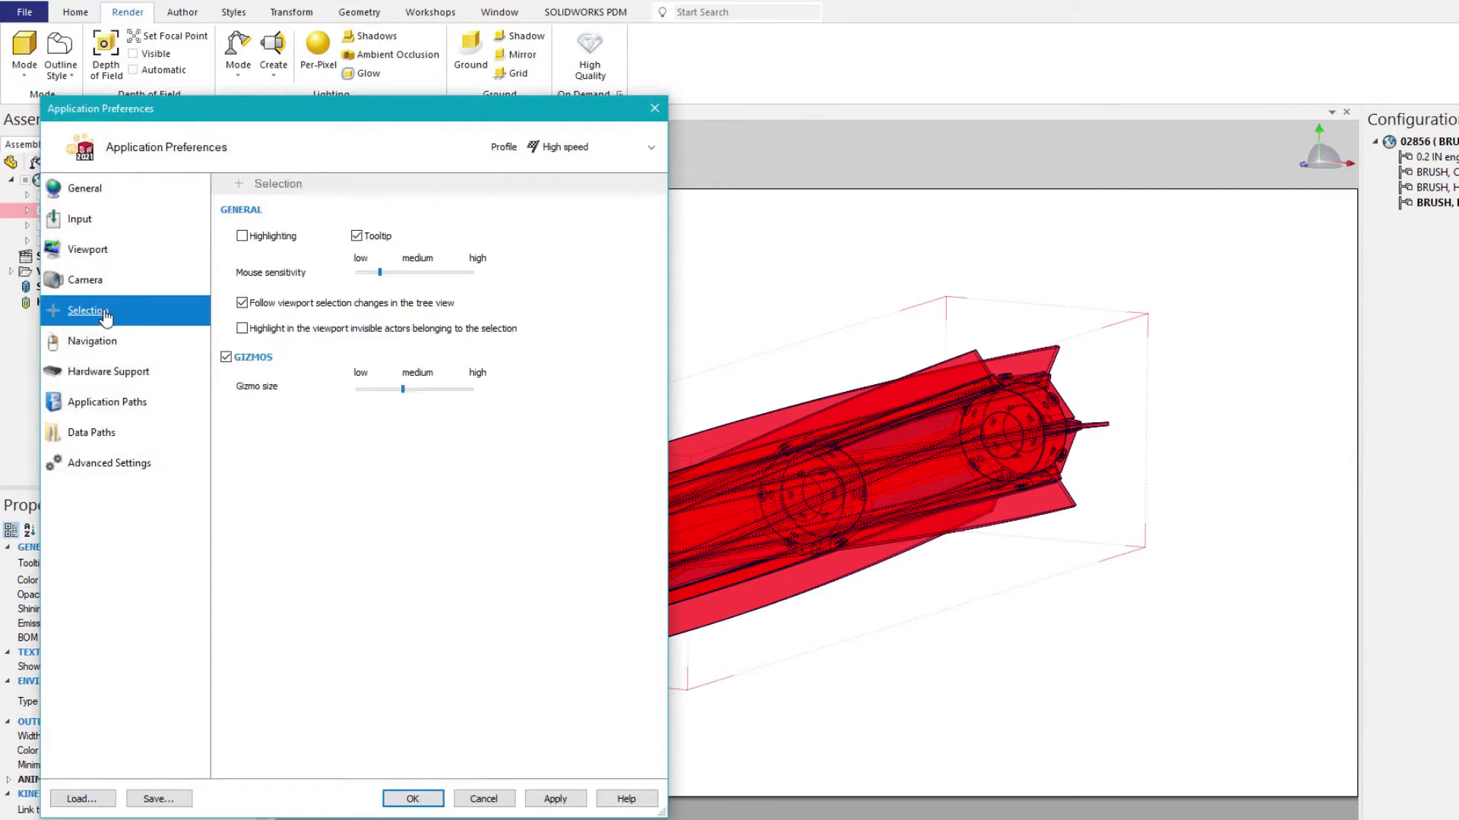
pyautogui.click(251, 334)
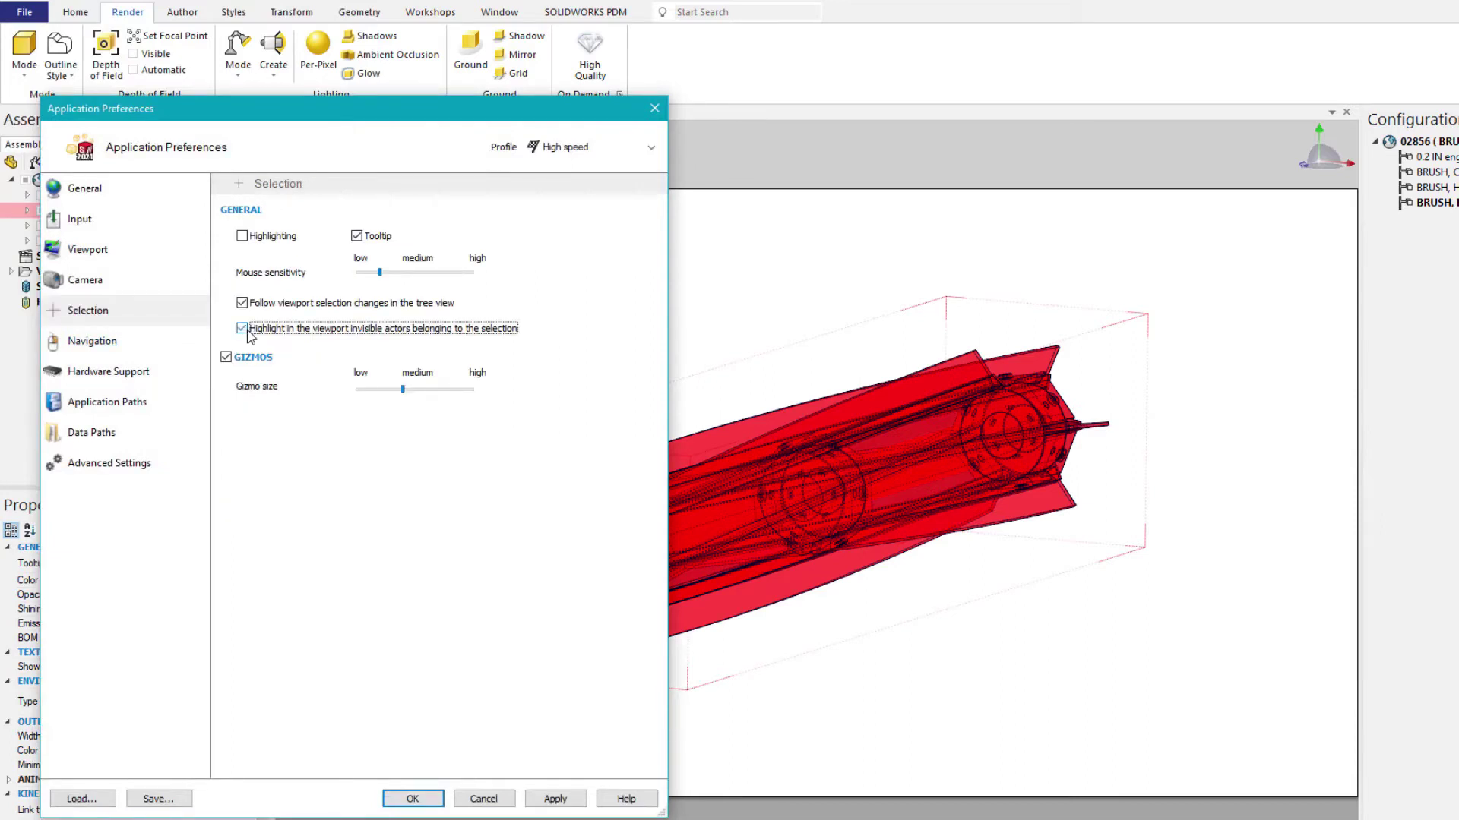
pyautogui.click(569, 799)
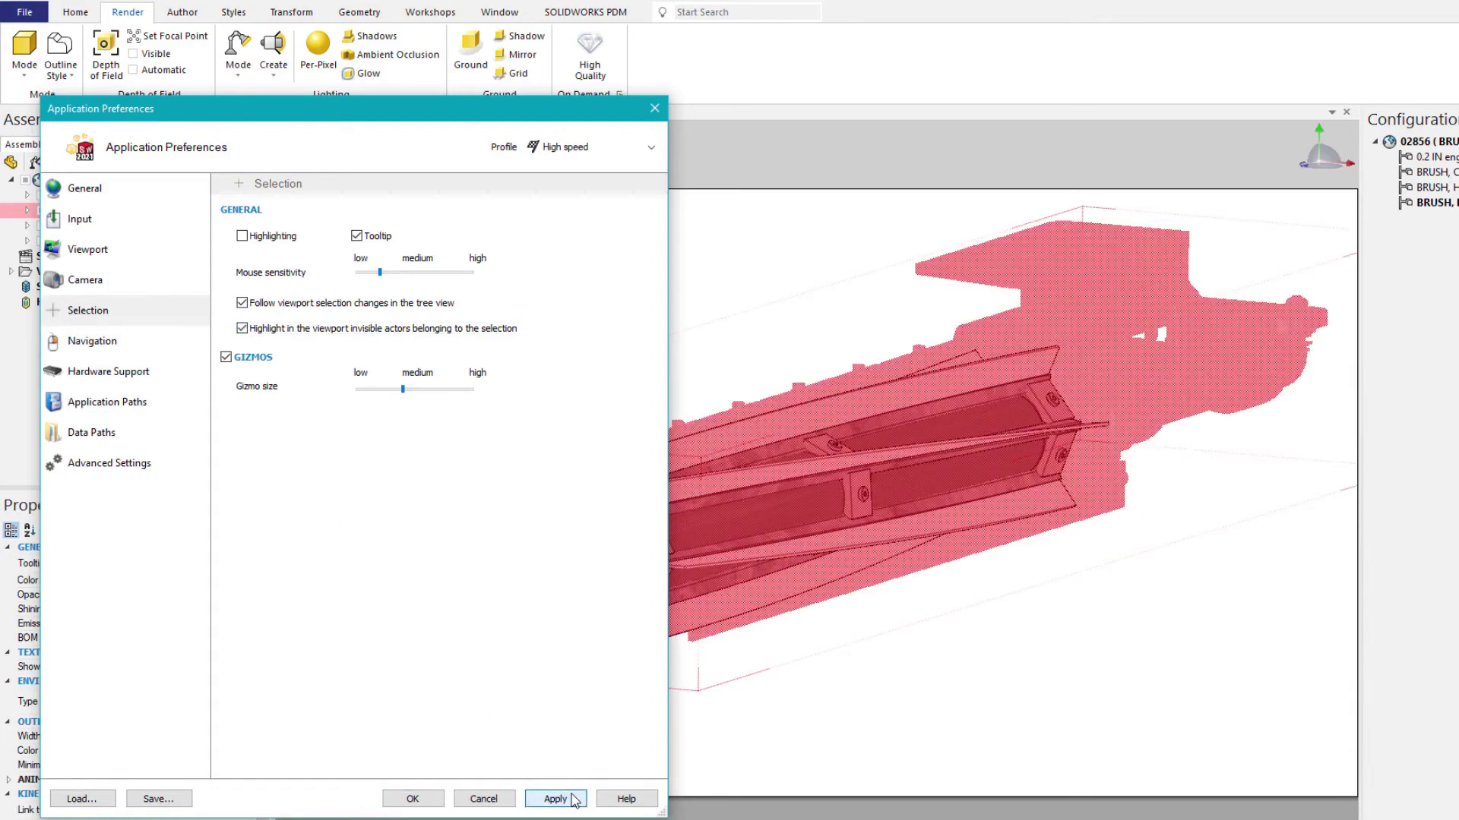
pyautogui.click(410, 797)
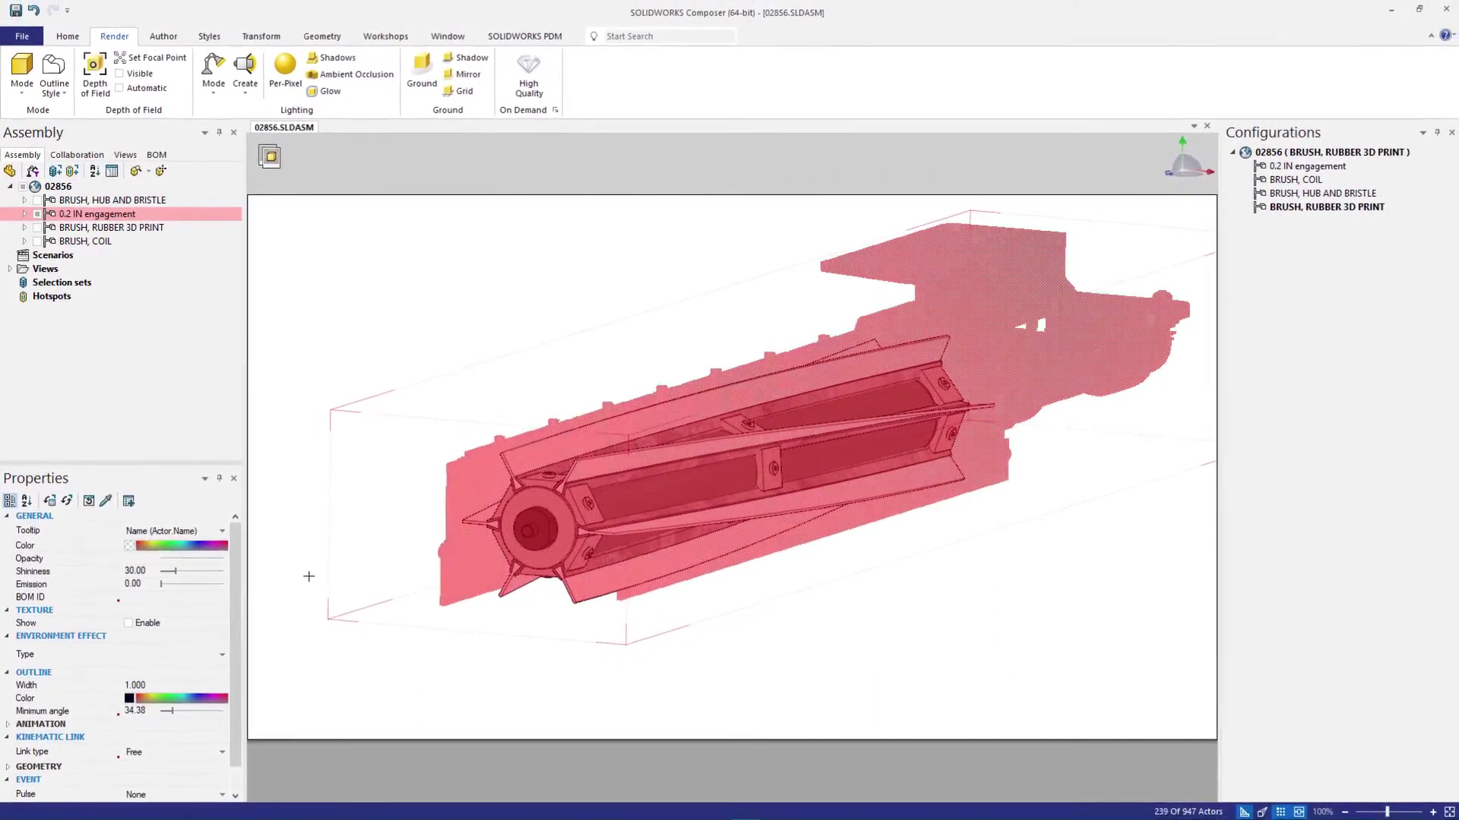
# - Clear the selection and select all instances of blade 03044 on the isolated brush
pyautogui.click(415, 474)
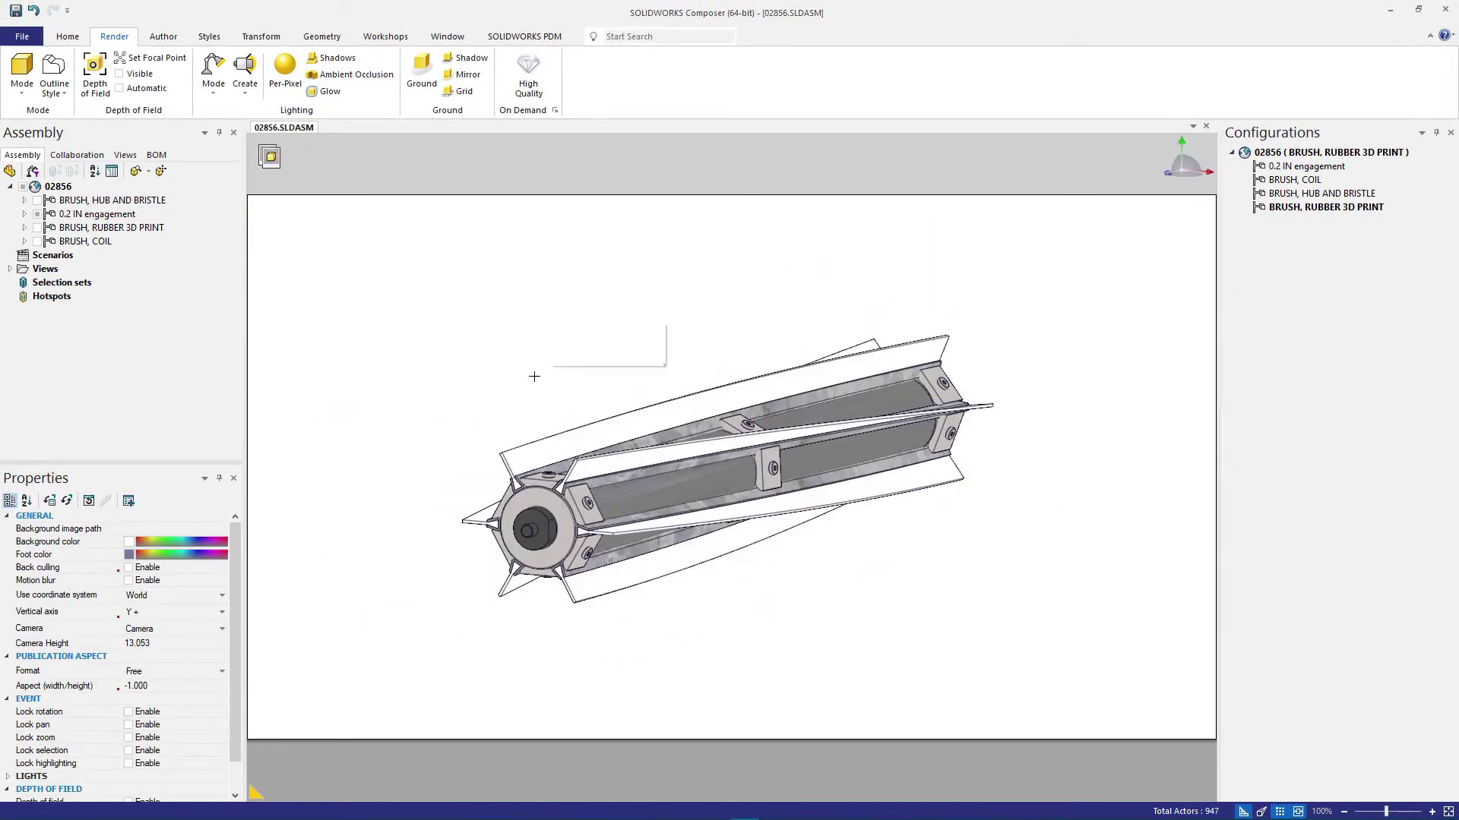
pyautogui.click(658, 355)
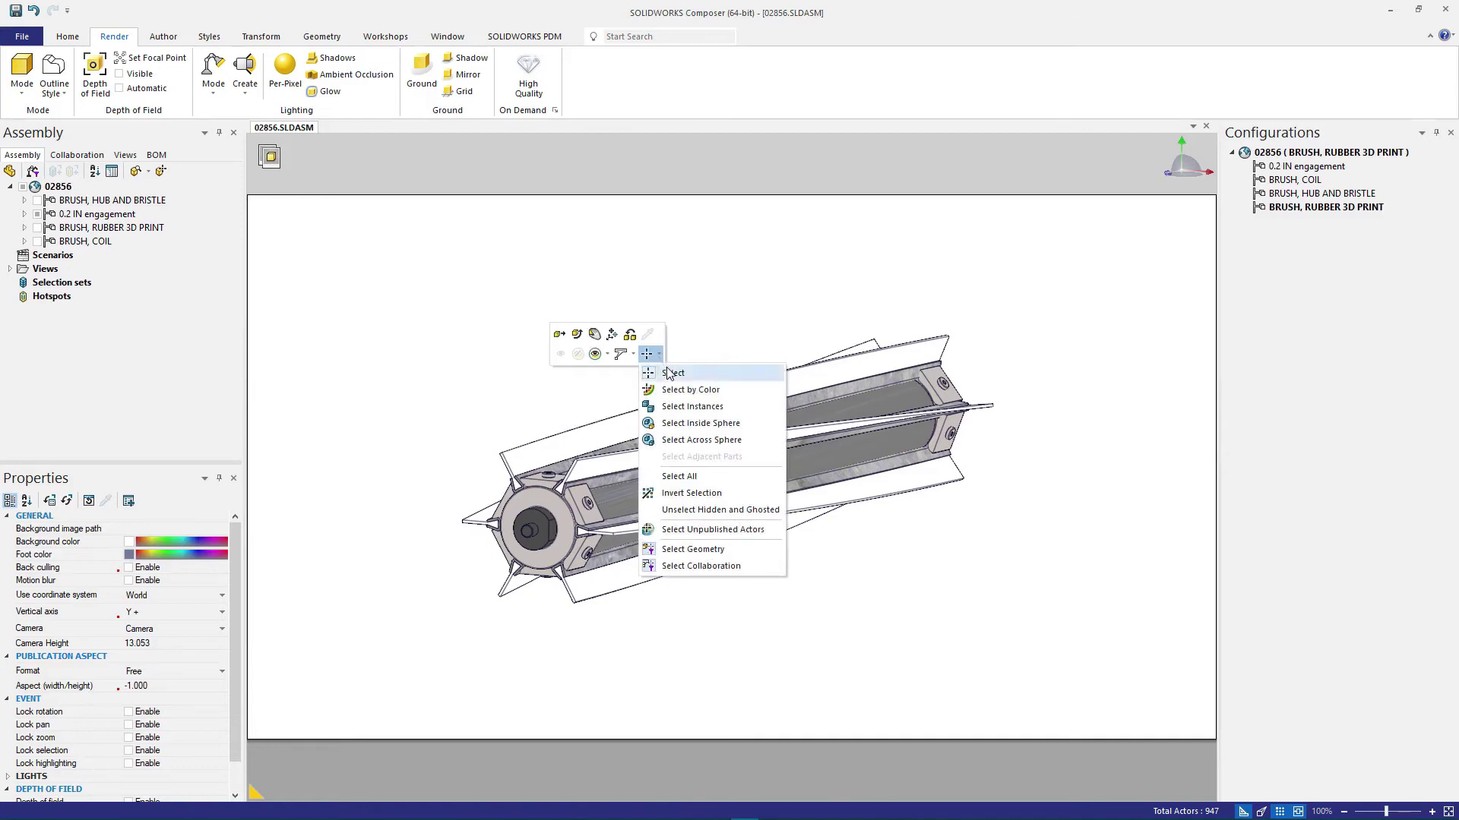
pyautogui.click(687, 407)
pyautogui.click(687, 410)
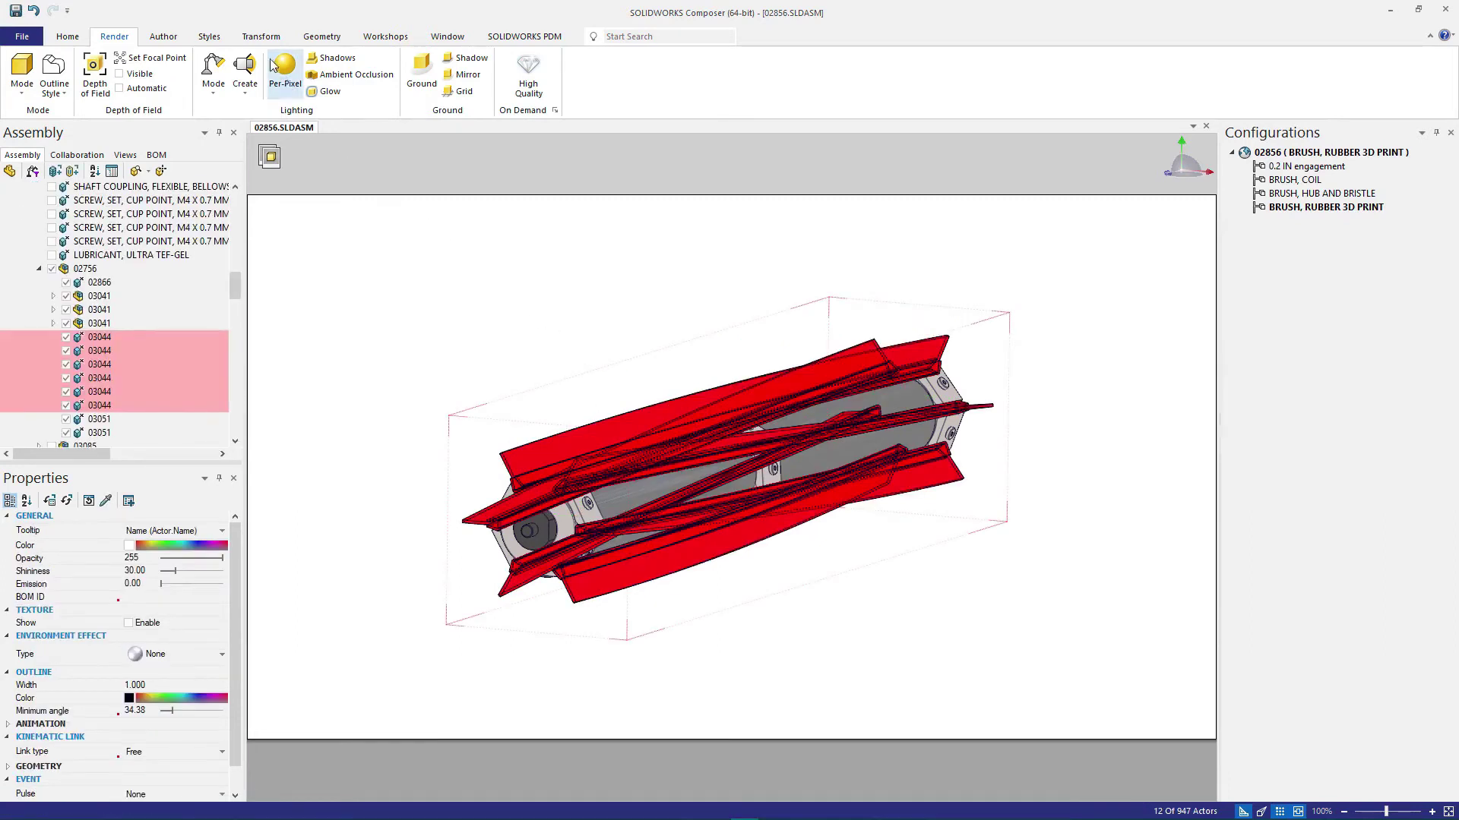
# - Explode the selected 03044 blades outward from the brush shaft with a cylindrical explode
pyautogui.click(260, 38)
pyautogui.click(230, 91)
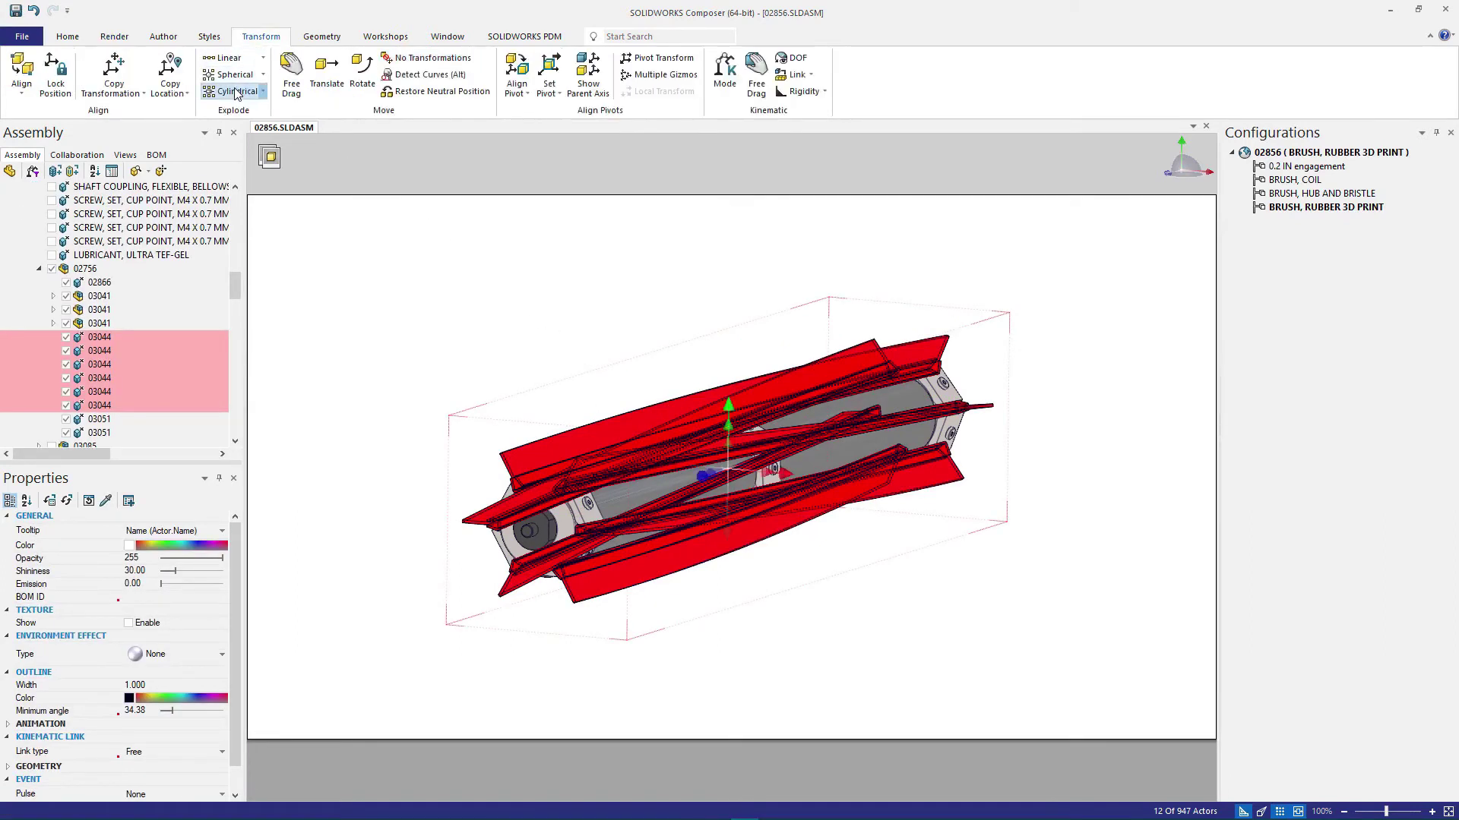
pyautogui.moveTo(689, 477); pyautogui.dragTo(658, 484)
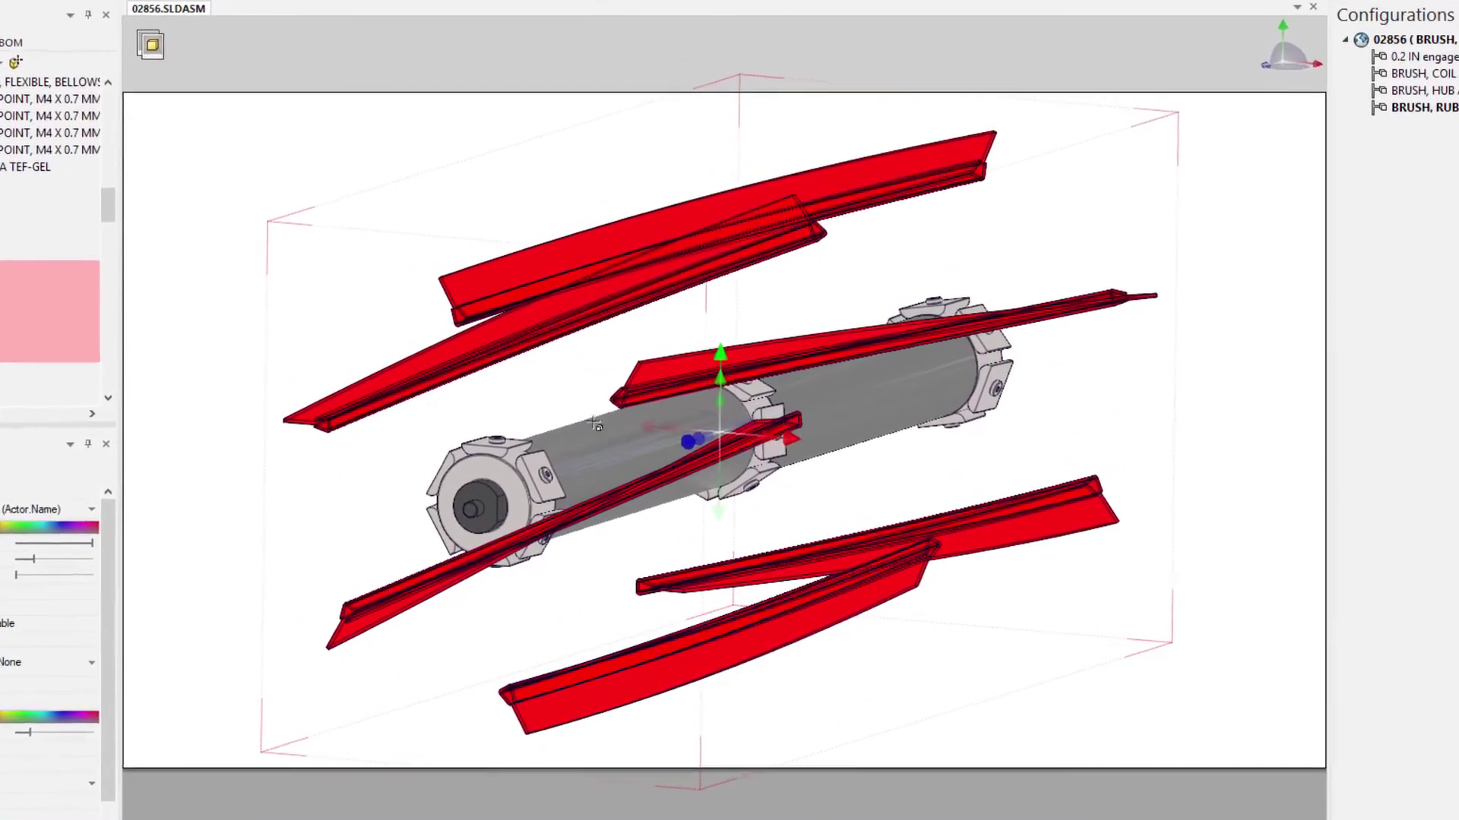
# - Label blade 03044, hub 03041, shaft 02866 and the .190-24 socket head screw, and capture the exploded brush as a new view
pyautogui.click(553, 395)
pyautogui.moveTo(554, 395)
pyautogui.mouseDown()
pyautogui.moveTo(586, 304)
pyautogui.moveTo(561, 392)
pyautogui.mouseUp()
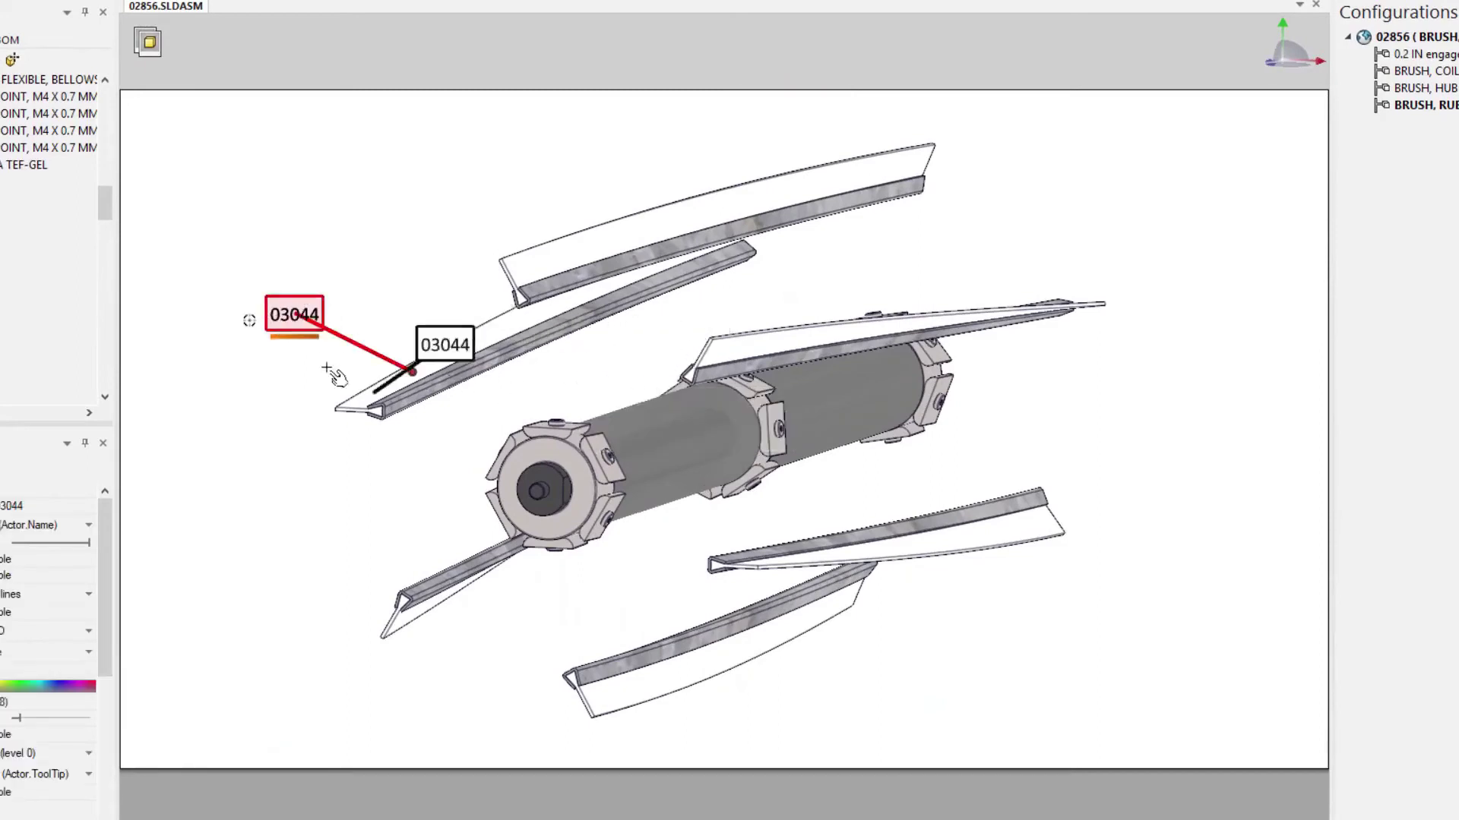
pyautogui.click(515, 461)
pyautogui.click(546, 497)
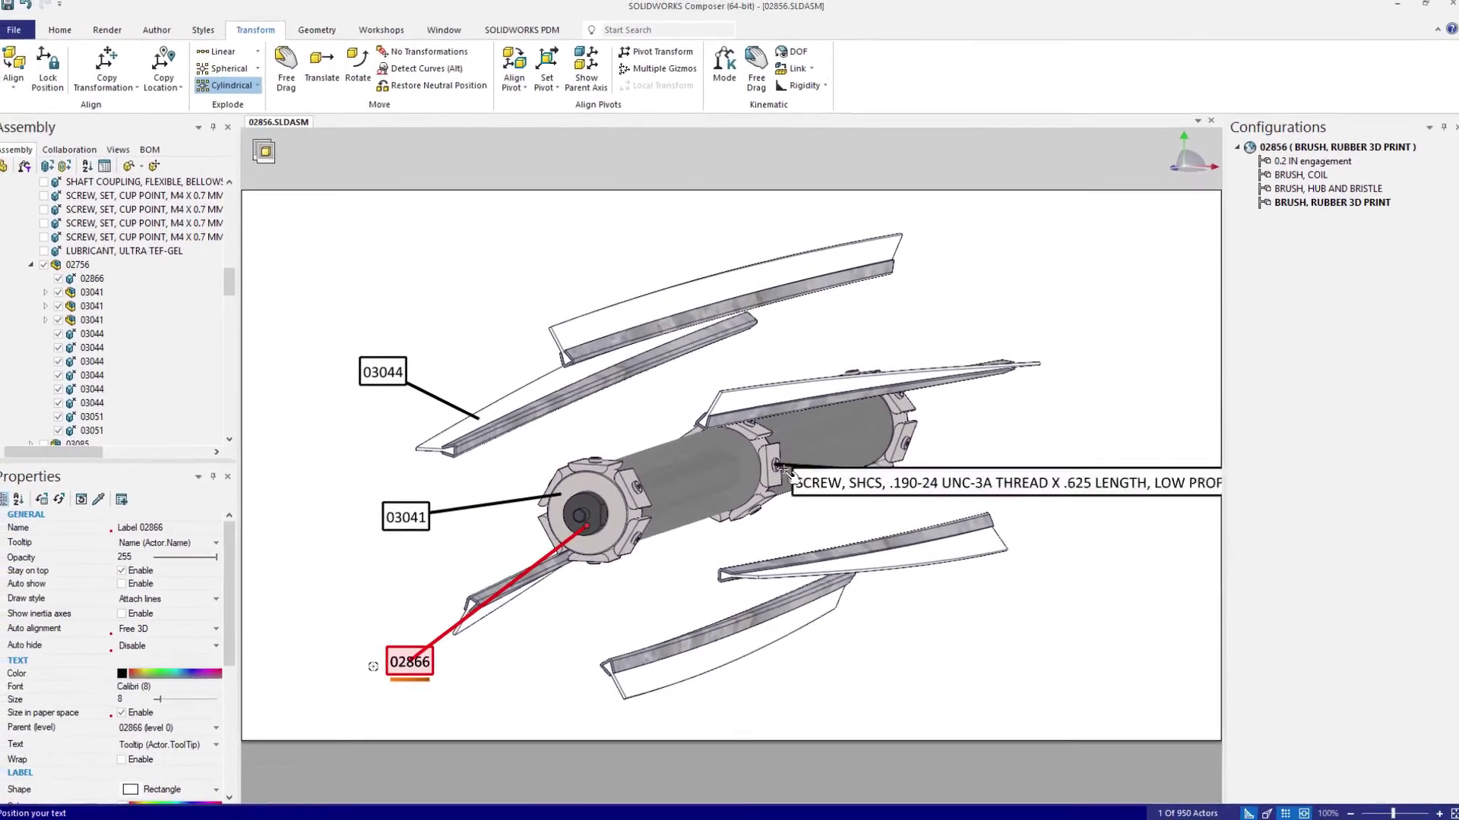
pyautogui.click(783, 468)
pyautogui.click(117, 149)
pyautogui.click(4, 167)
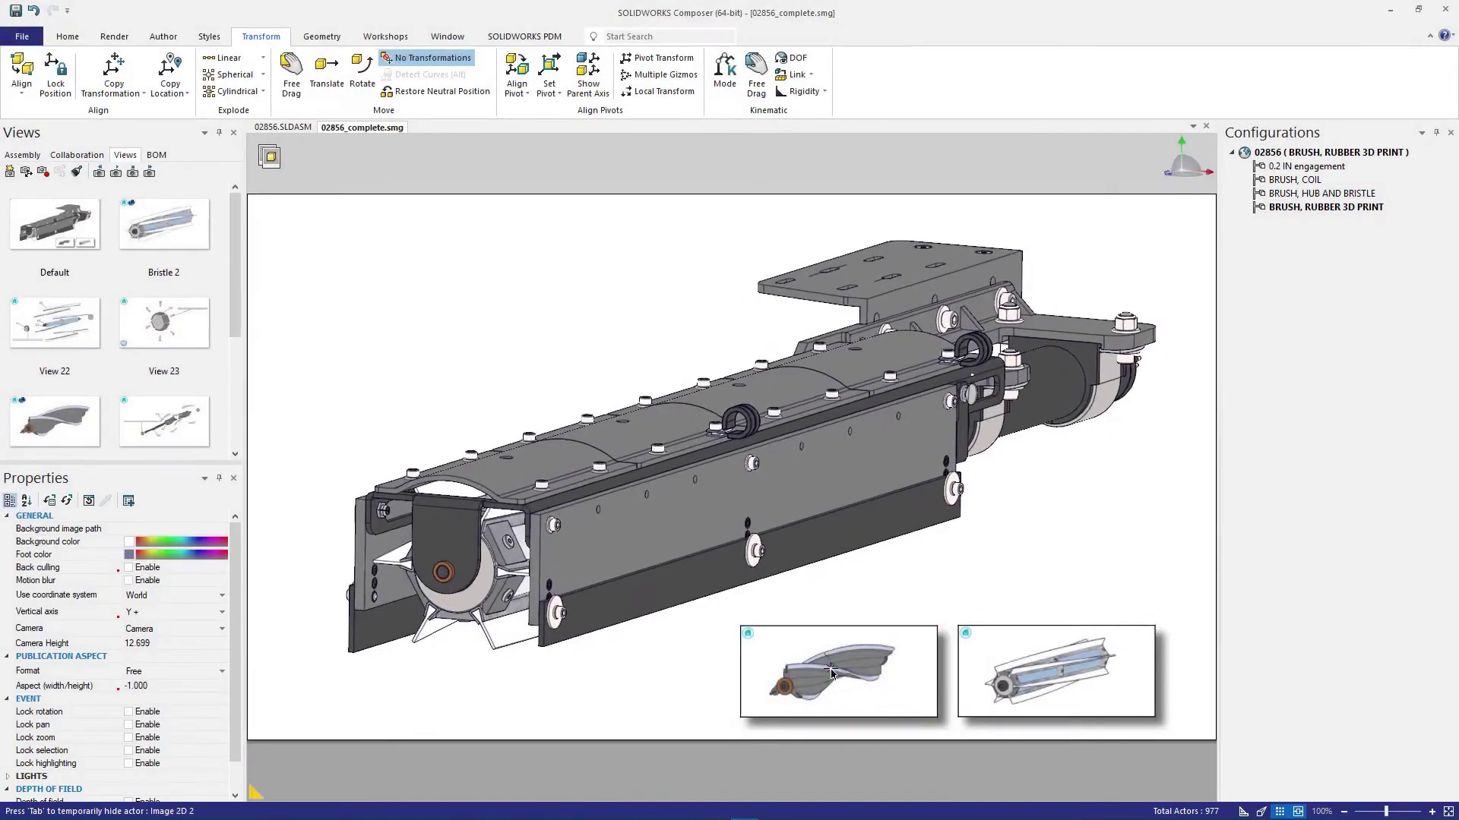
# - In 02856_complete.smg, follow the linked image to the rubber brush view and open its exploded view
pyautogui.click(831, 671)
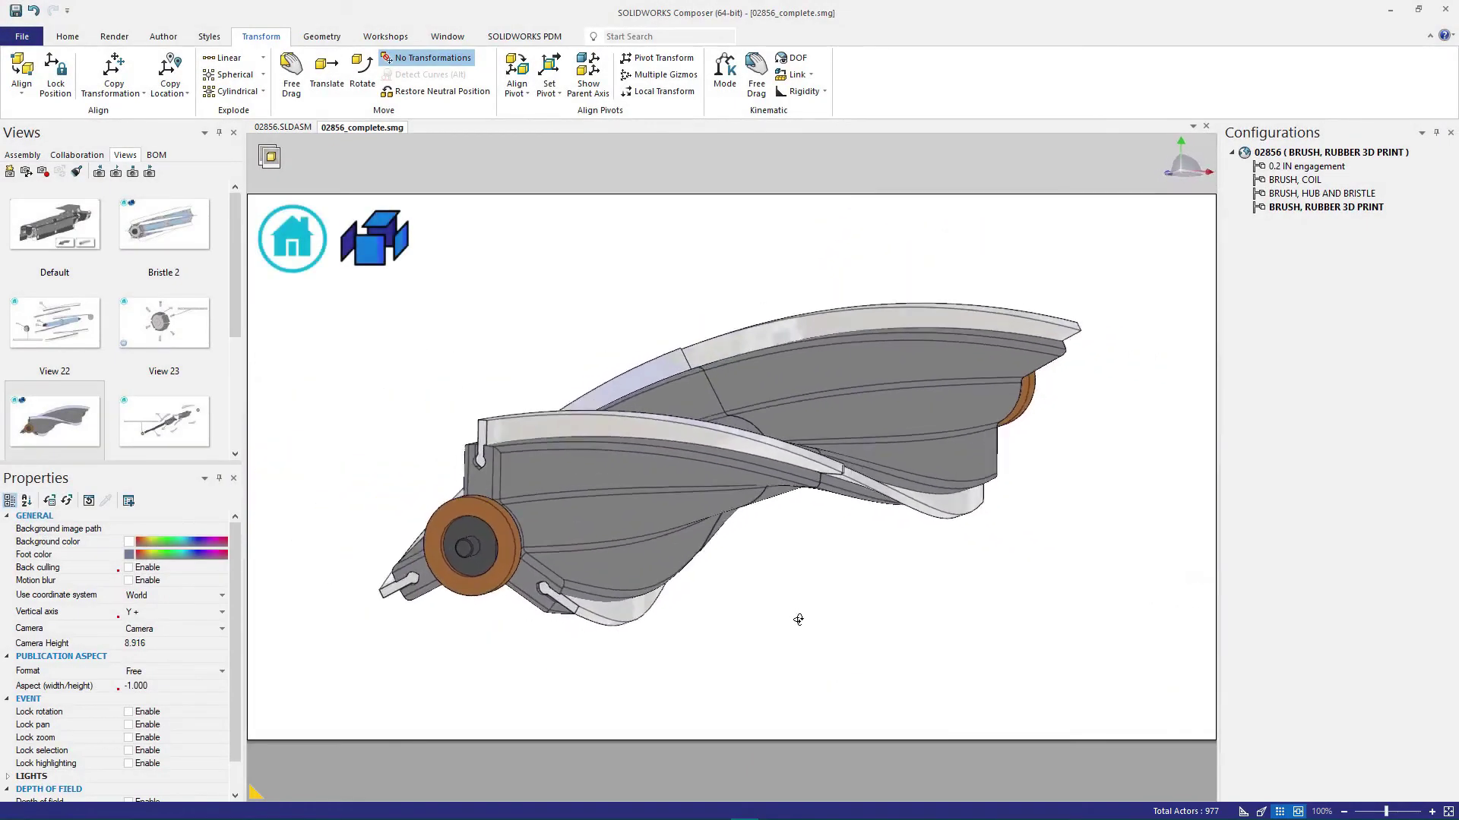
pyautogui.click(383, 253)
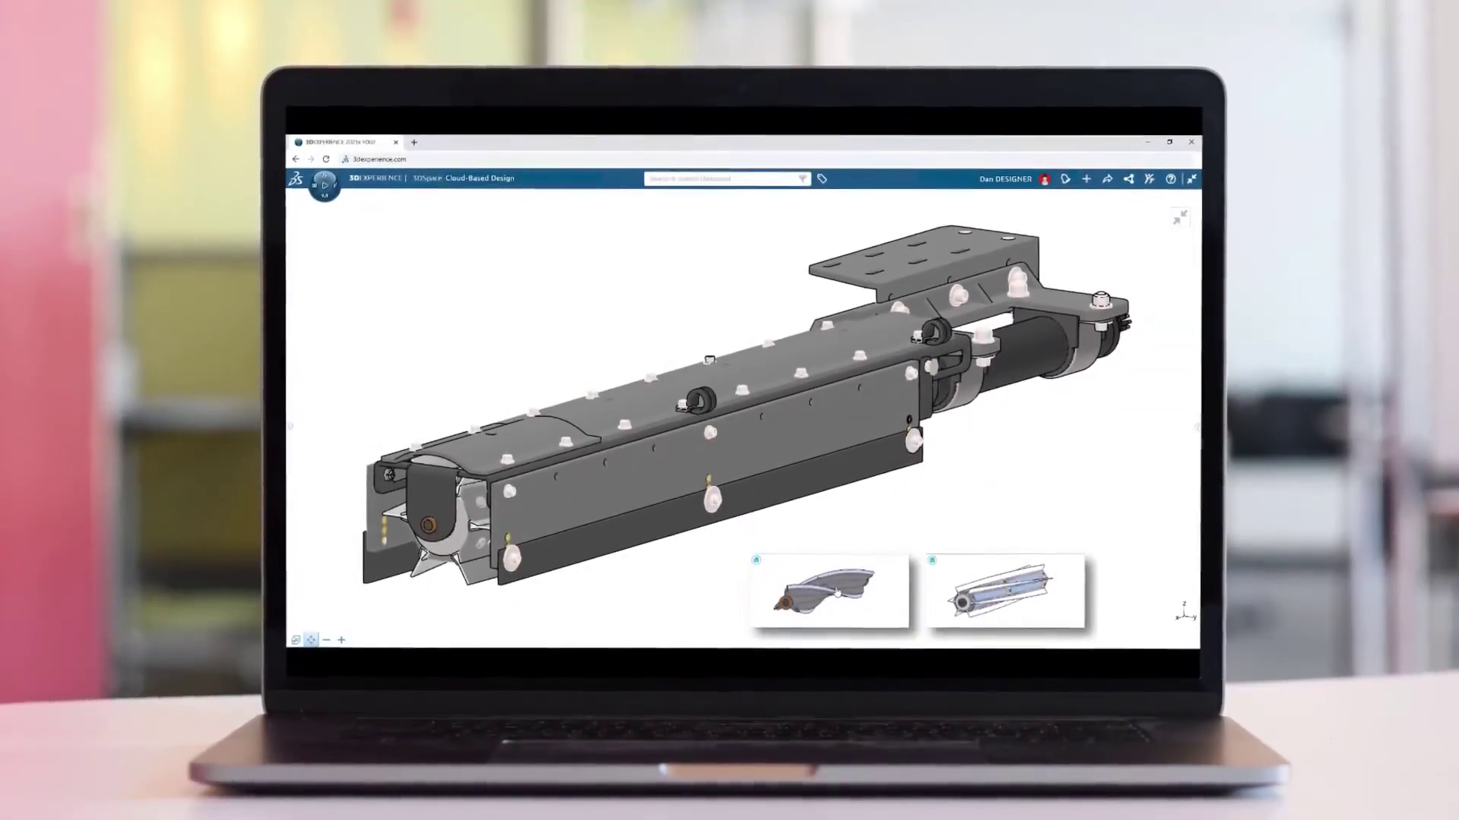
# - In the 3DEXPERIENCE web viewer, open the linked rubber brush view and examine its labelled exploded view
pyautogui.click(836, 595)
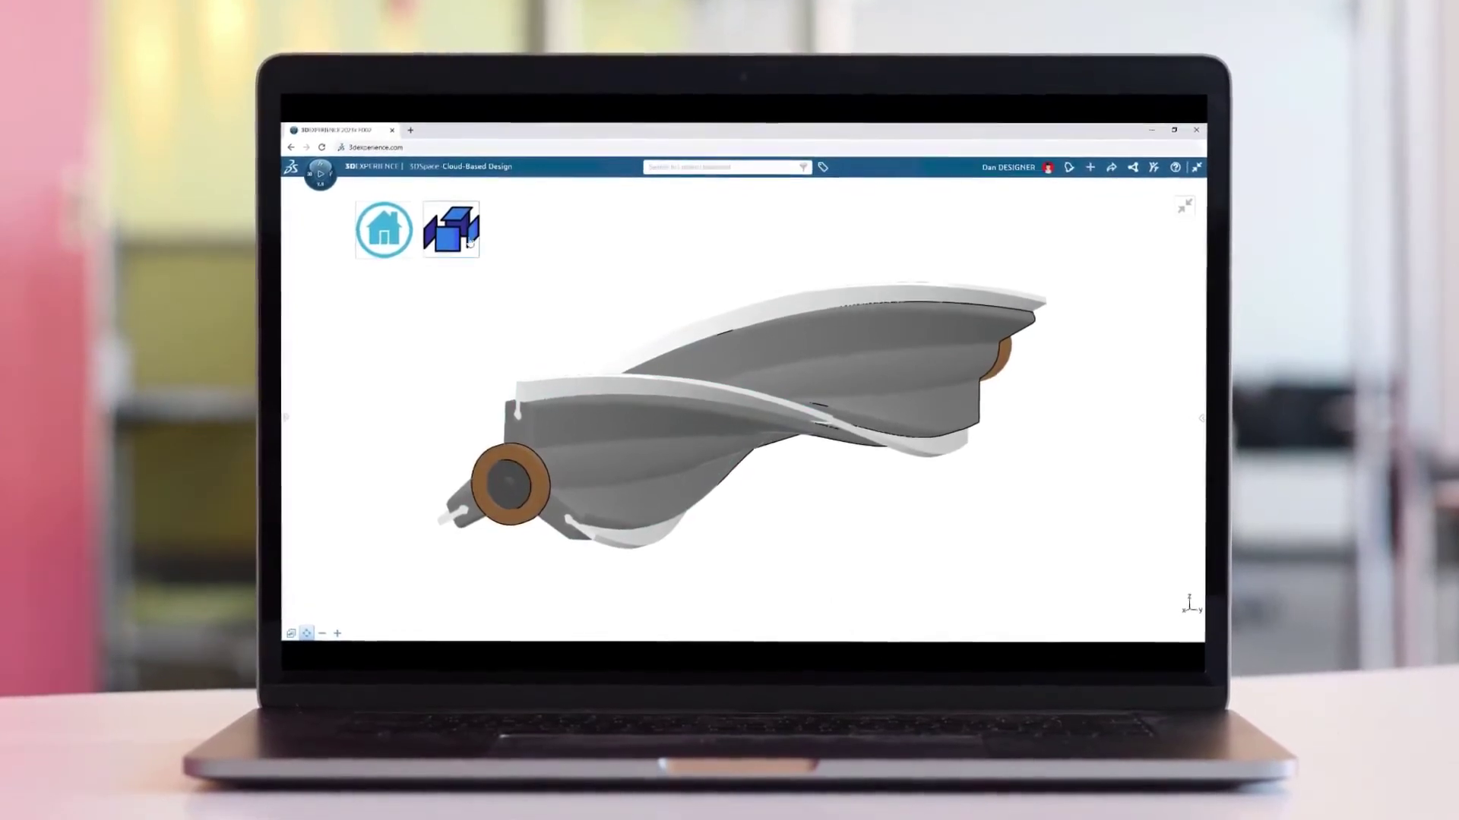
pyautogui.click(472, 226)
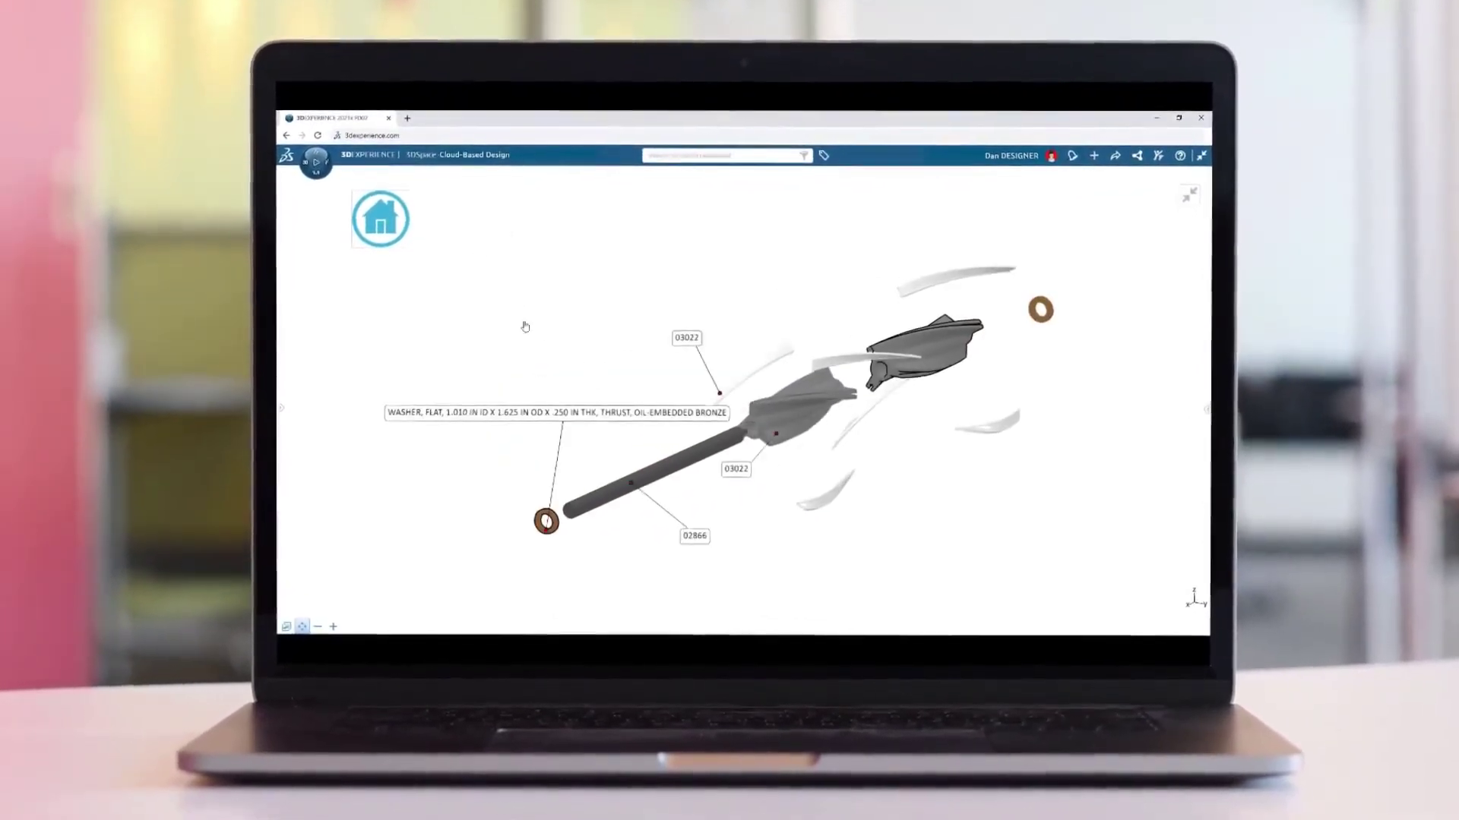
pyautogui.moveTo(584, 344); pyautogui.dragTo(624, 340)
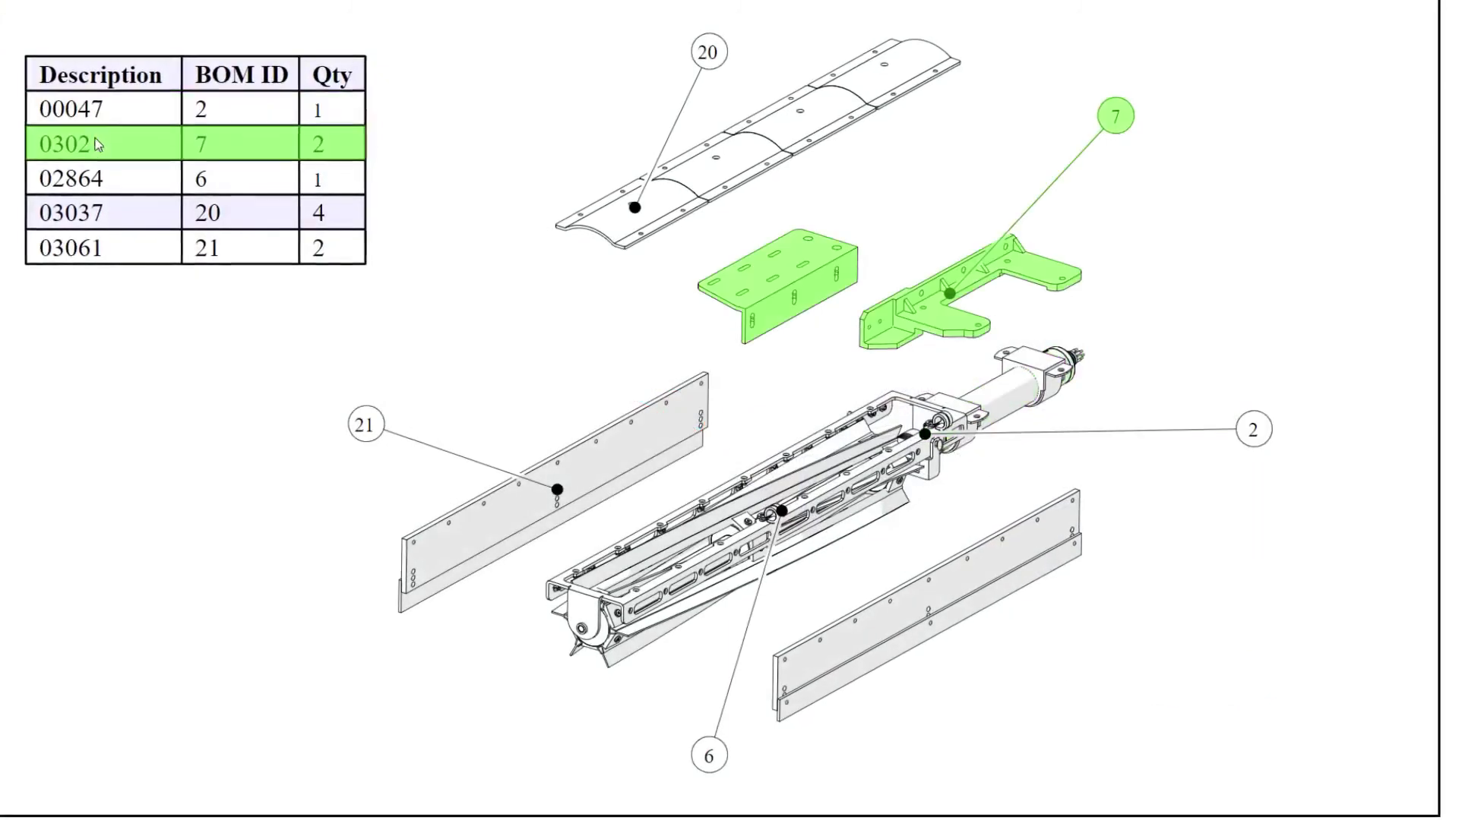
# - Check the interactive BOM table rows, inspect the bristle brush view up close, and open its exploded view
pyautogui.moveTo(90, 246)
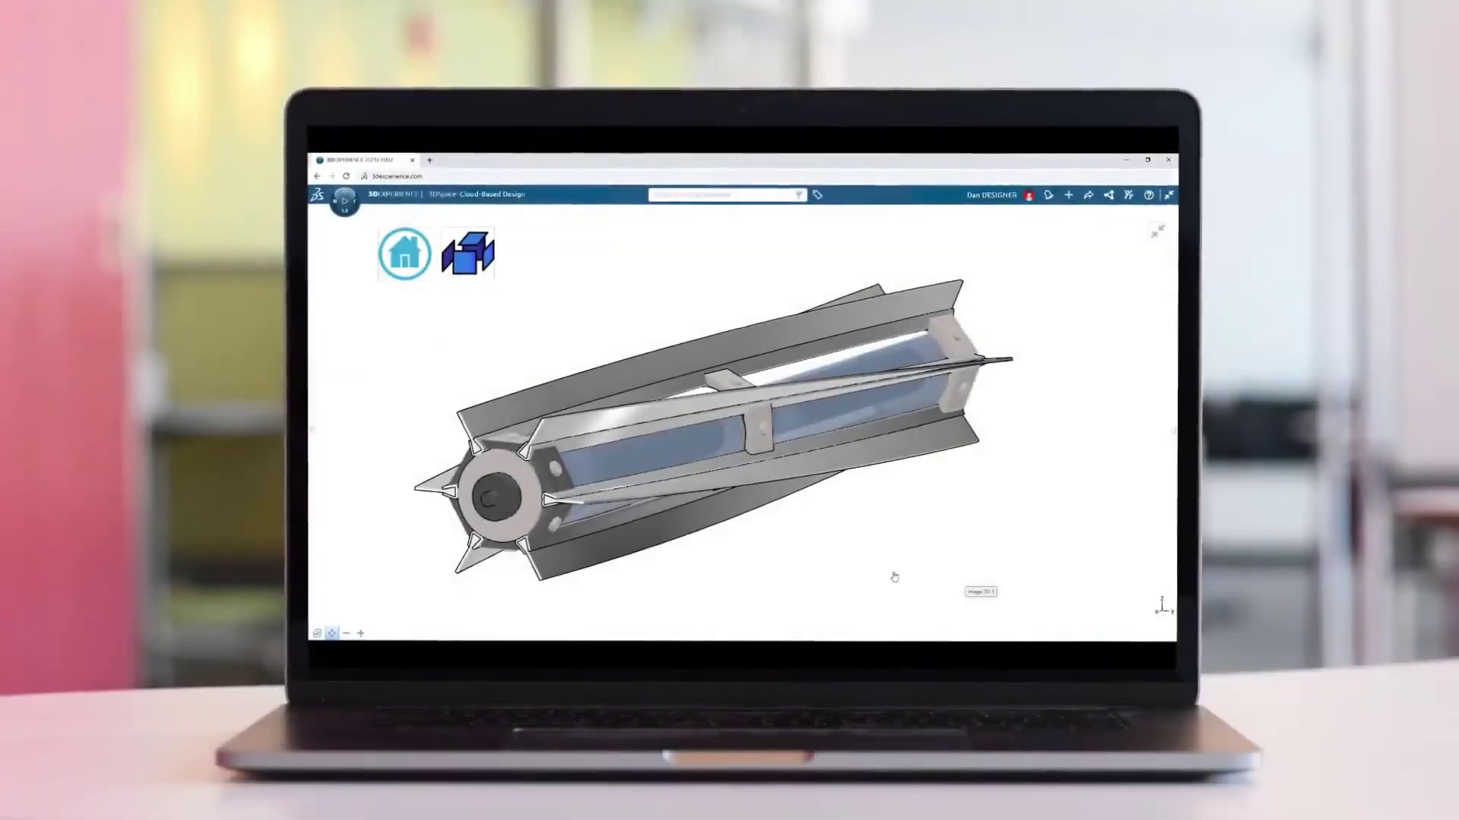
pyautogui.moveTo(872, 578); pyautogui.dragTo(769, 522, button='middle')
pyautogui.click(452, 255)
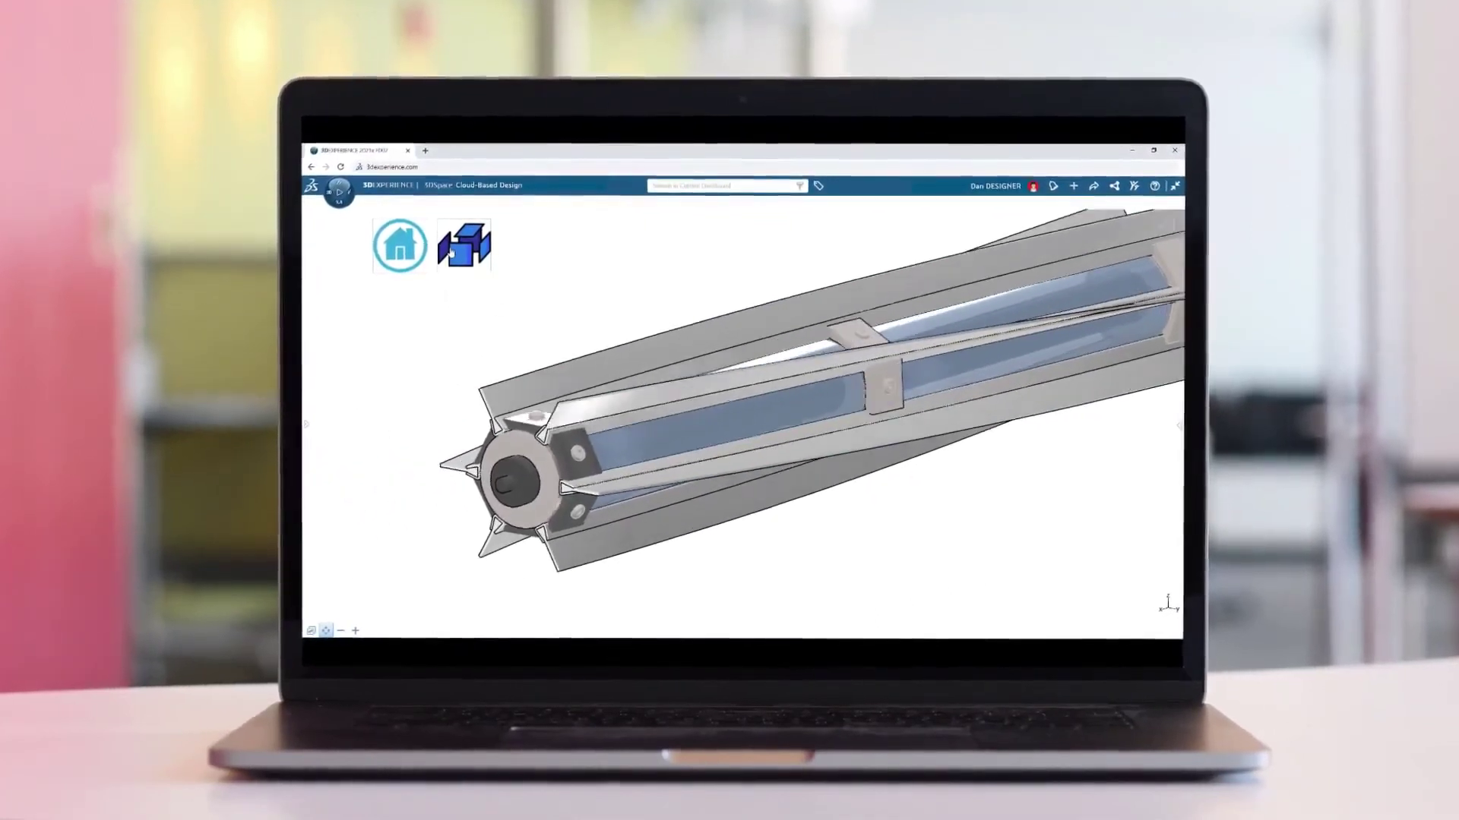